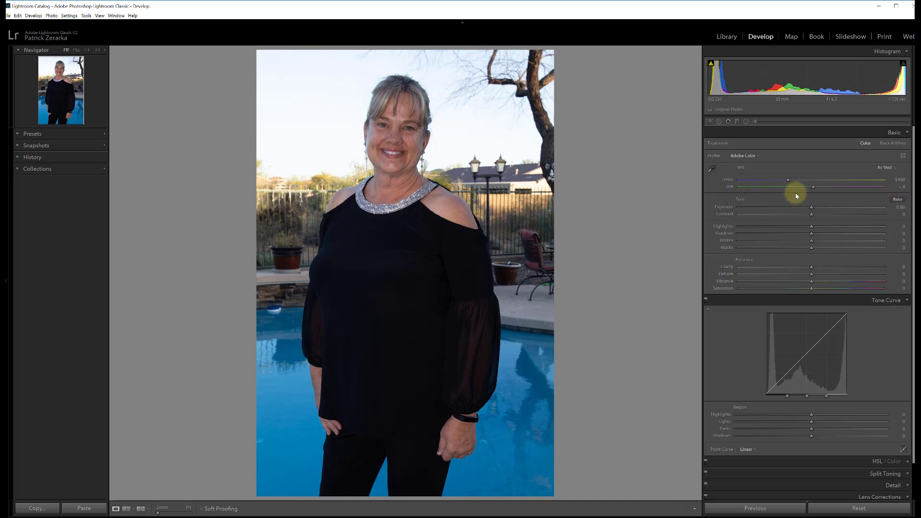
- Try the automatic tone adjustment on the portrait and reset all of the photo's develop settings
left_click(895, 200)
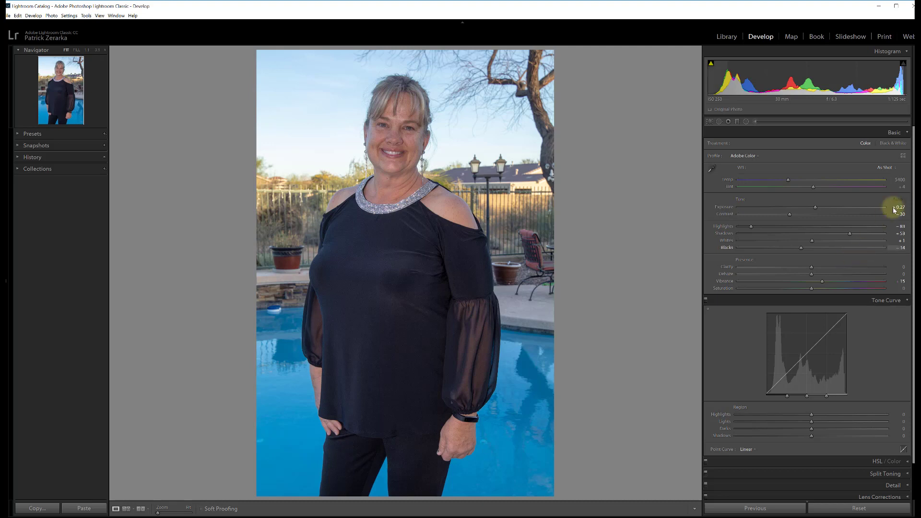
left_click(858, 509)
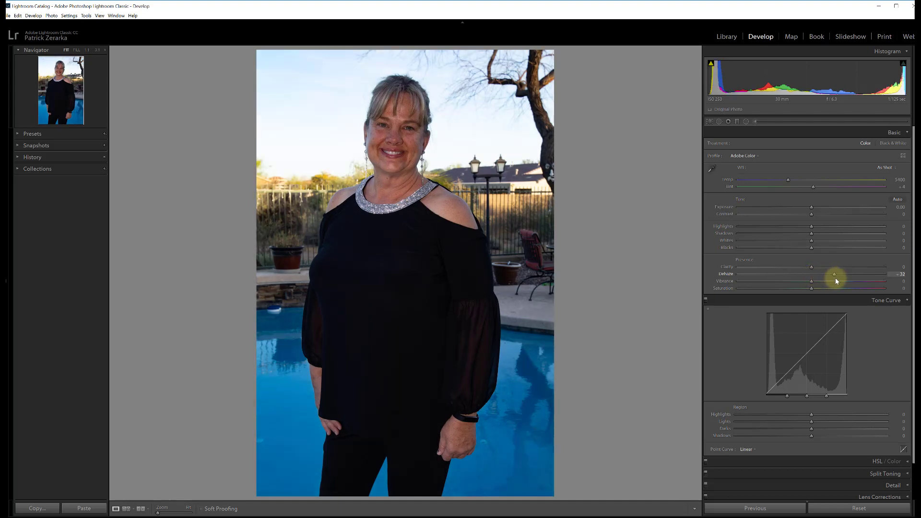
- Set Dehaze to +17 and collapse the Tone Curve section, leaving the Basic adjustments expanded
left_click_drag(826, 278, 825, 277)
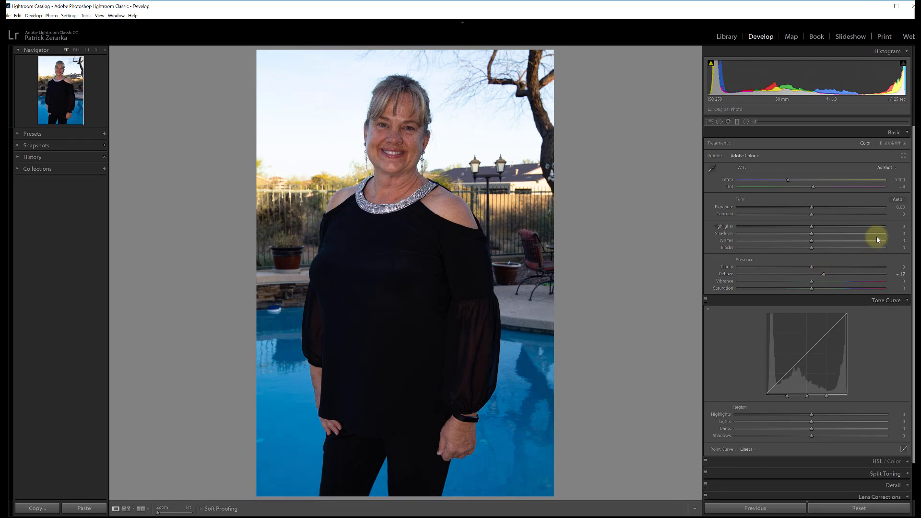
left_click(899, 301)
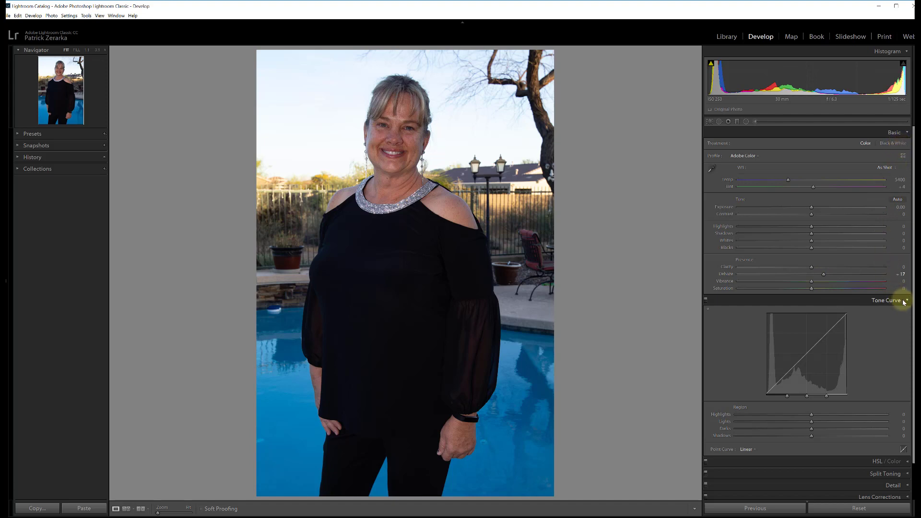
left_click(899, 133)
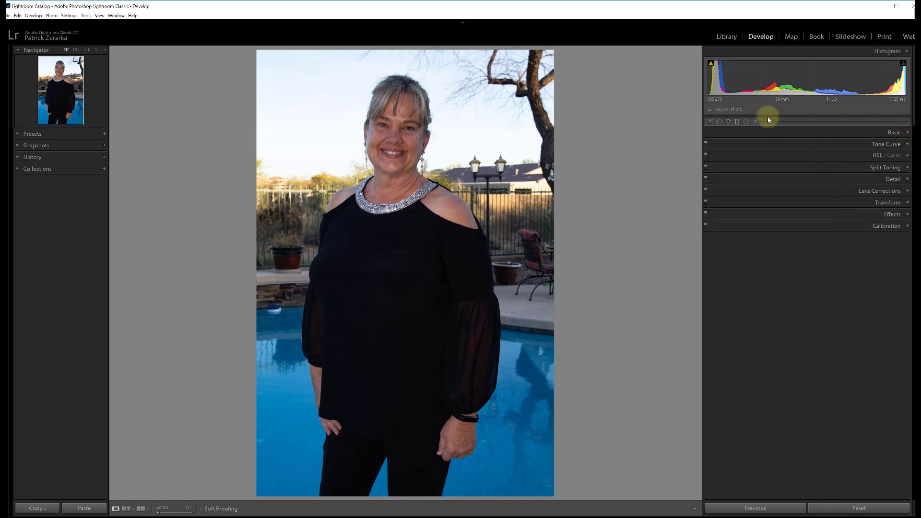
left_click(907, 135)
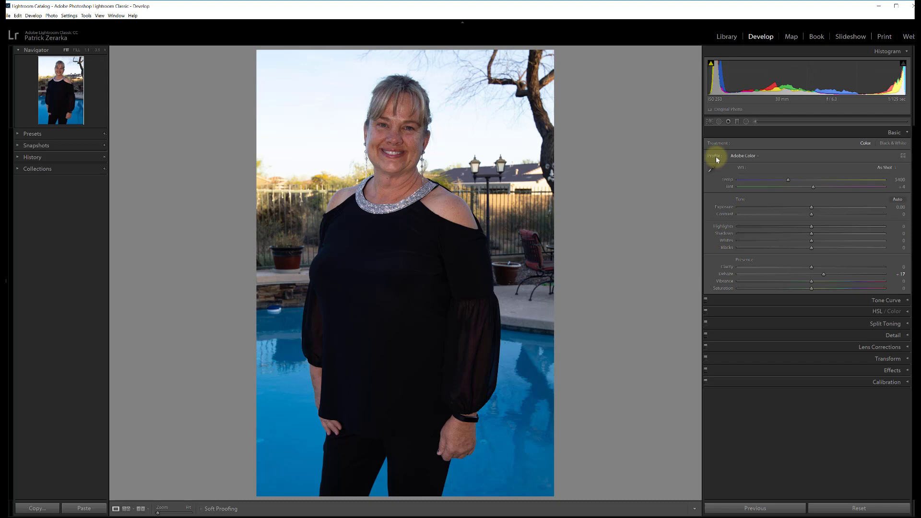
- Try the Adobe Standard and Adobe Landscape profiles on the photo, ending with Adobe Portrait
left_click(746, 158)
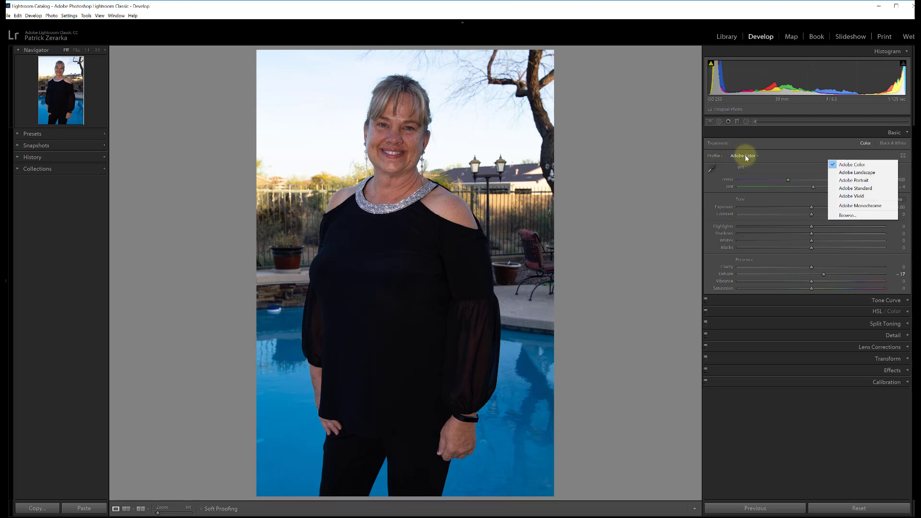
left_click(837, 190)
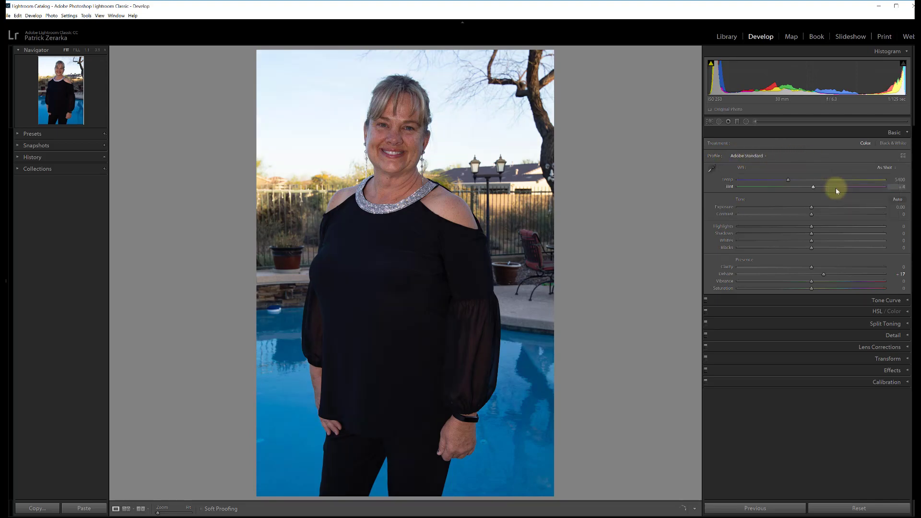
left_click(765, 157)
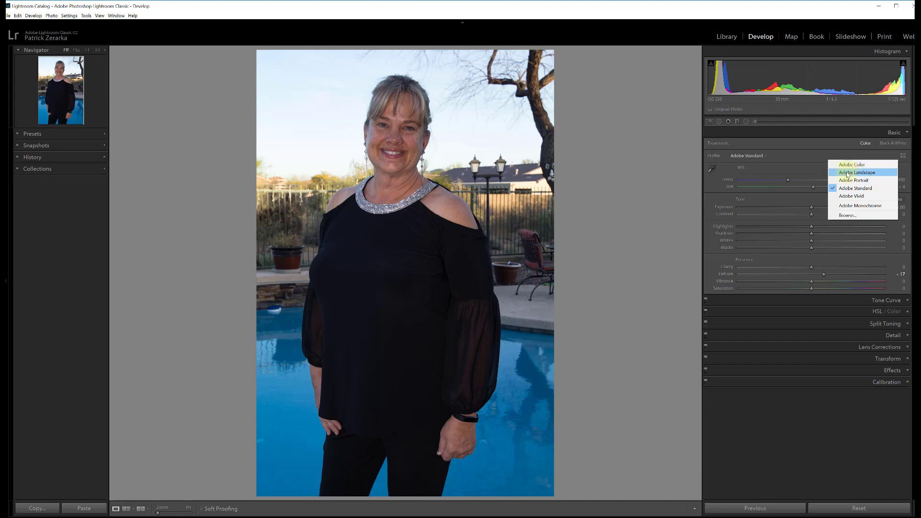
left_click(847, 173)
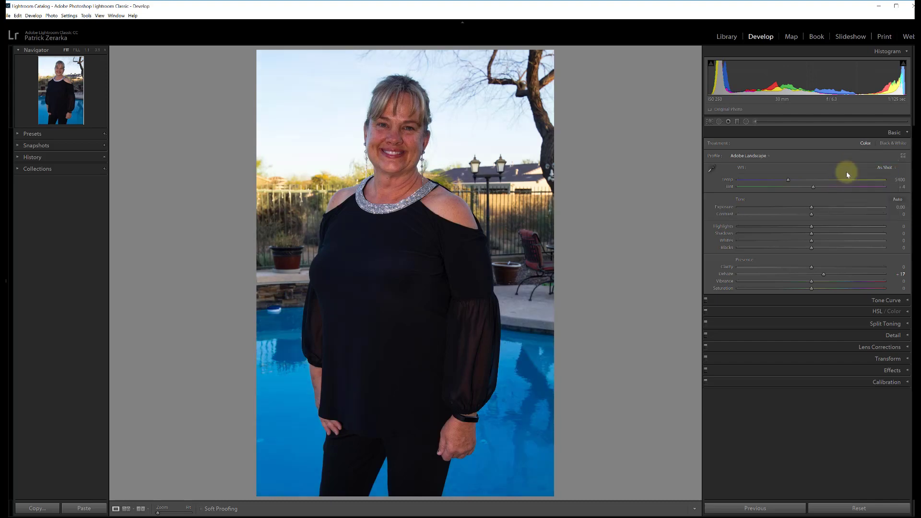
left_click(769, 156)
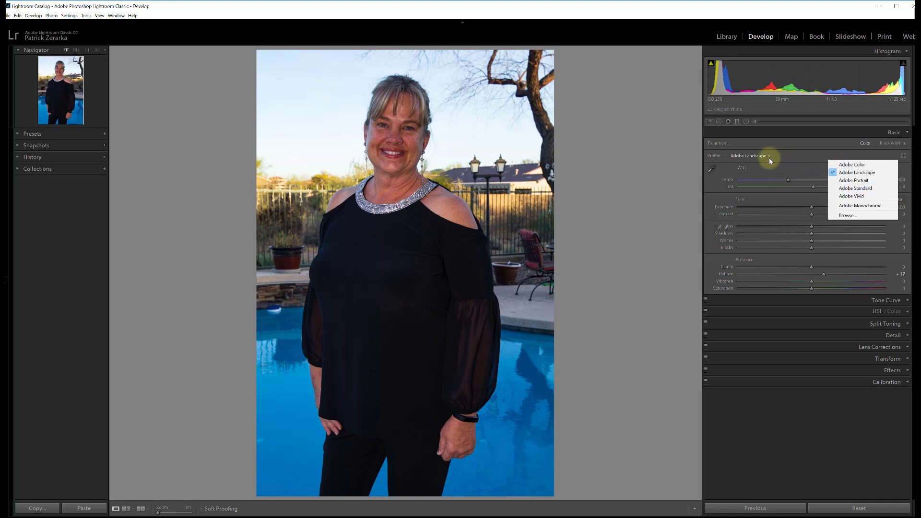
left_click(847, 180)
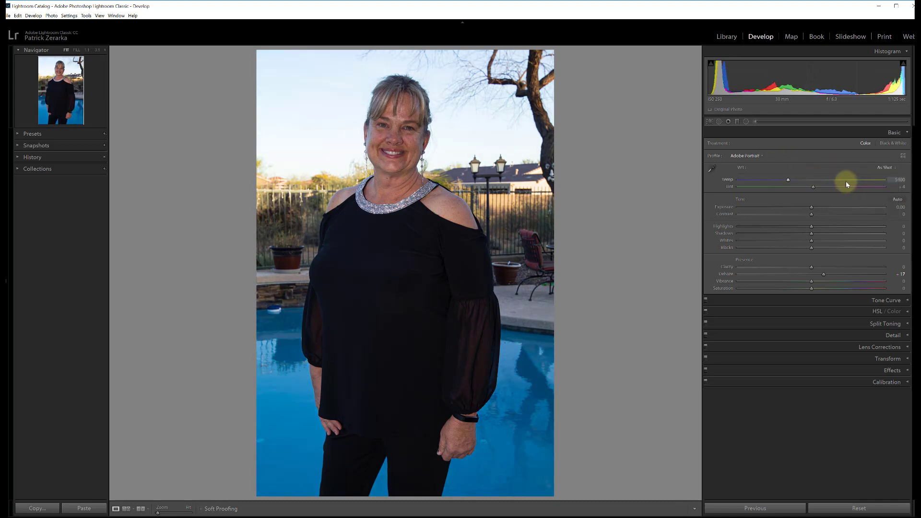
- Open the Profile Browser and expand the Favorites group of profiles
left_click(760, 157)
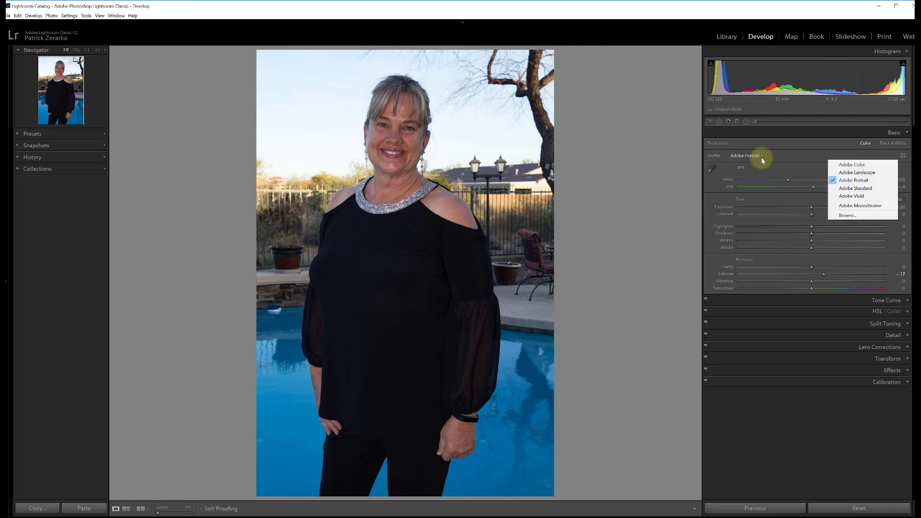
left_click(850, 216)
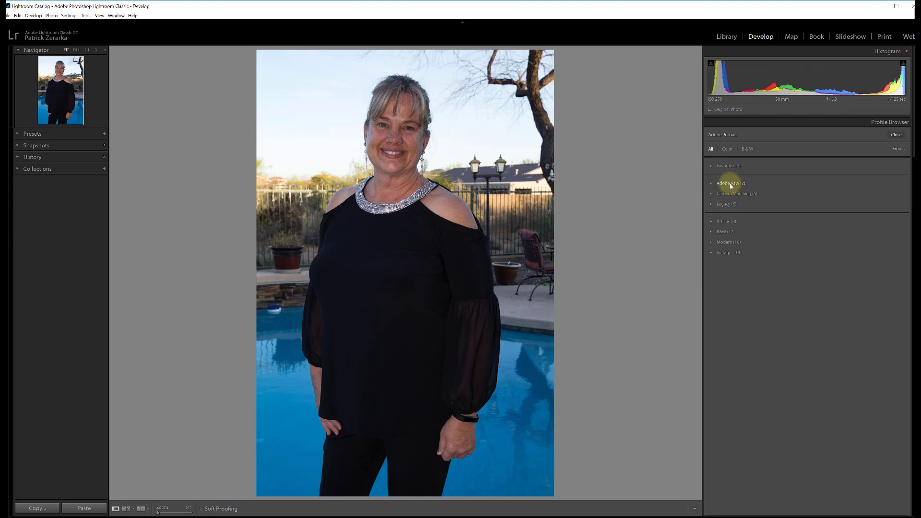
left_click(711, 166)
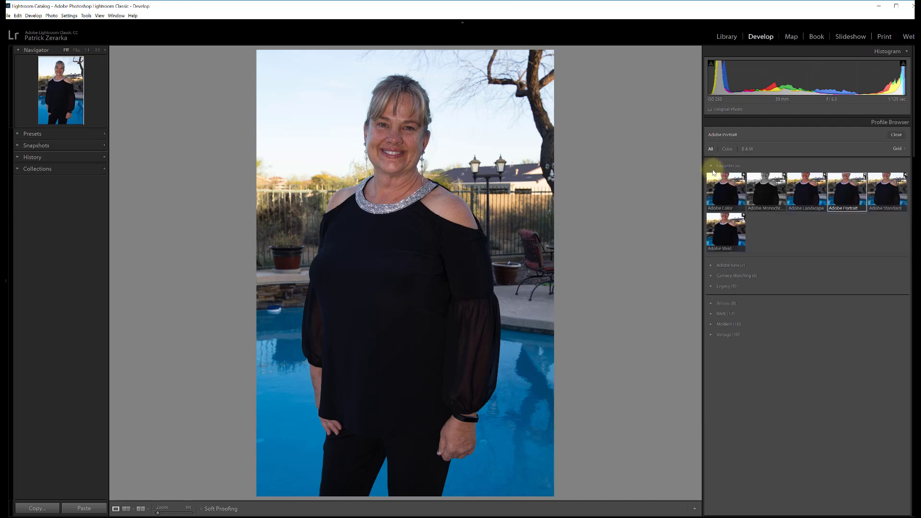
- Try the Large and List display modes for the profiles and return to Grid
left_click(900, 152)
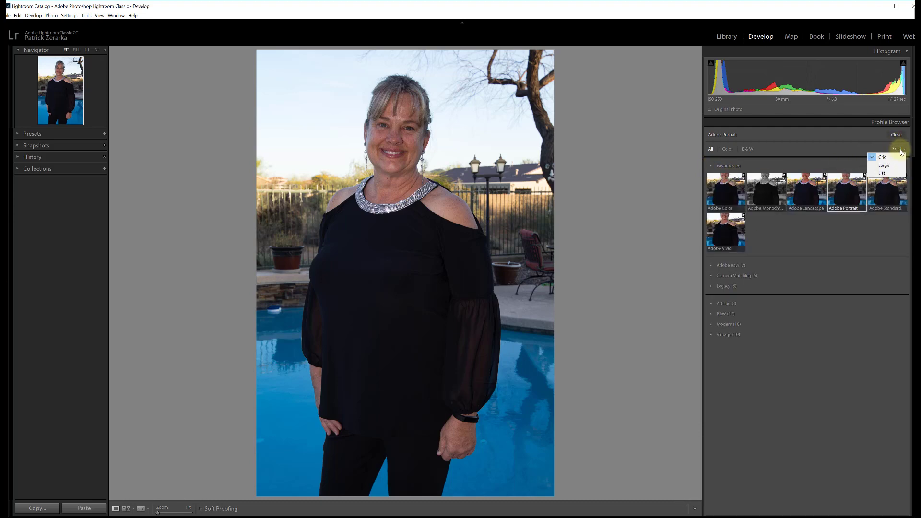
left_click(883, 165)
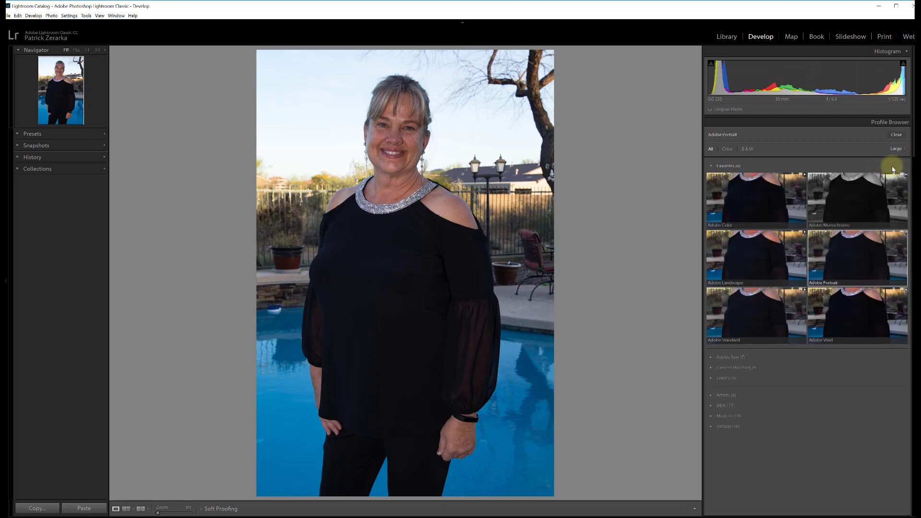
left_click(895, 152)
left_click(887, 173)
left_click(897, 148)
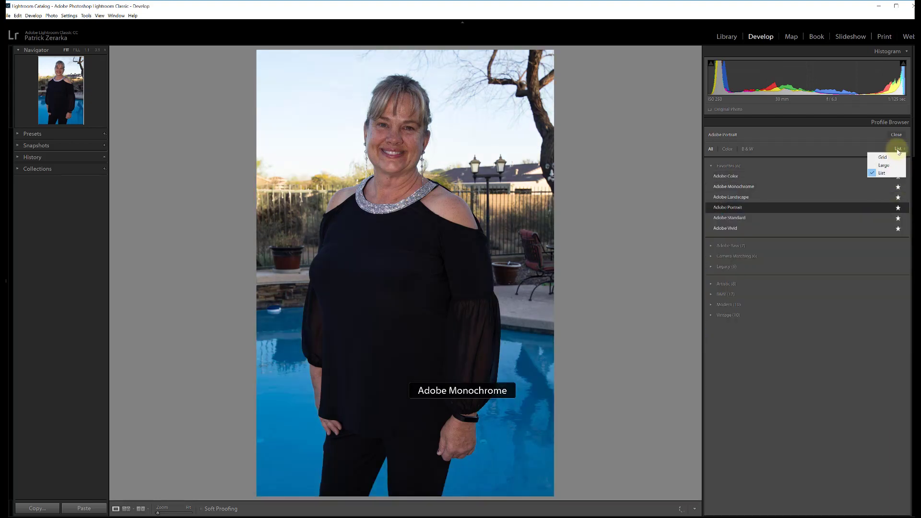
left_click(886, 156)
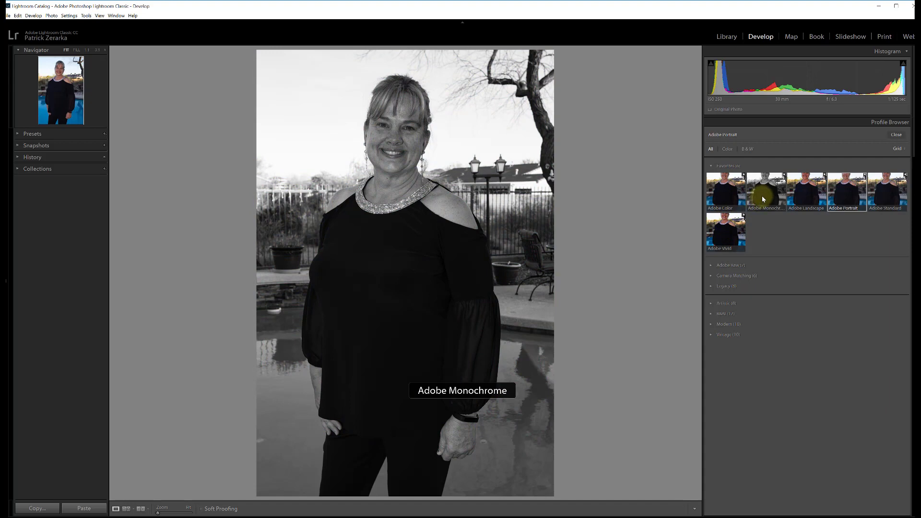
- Apply the Adobe Landscape profile from the Favorites and close the Profile Browser
left_click(800, 197)
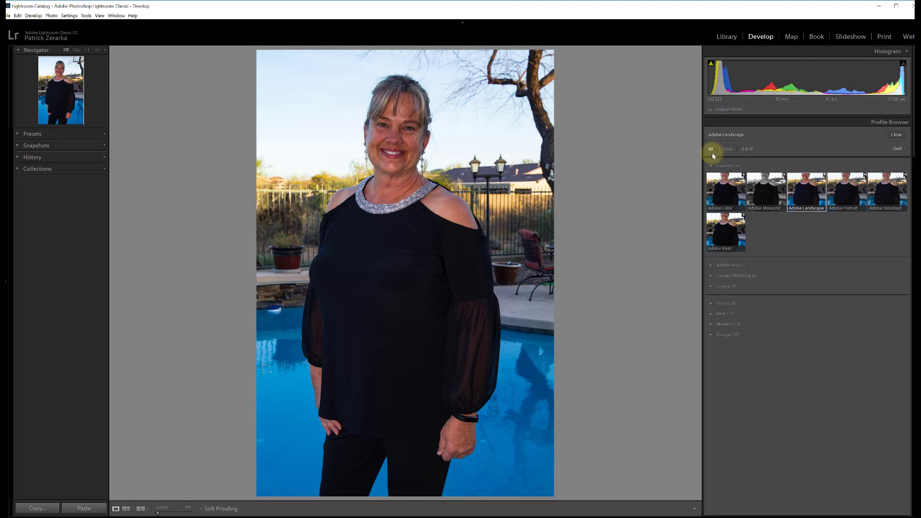
left_click(896, 135)
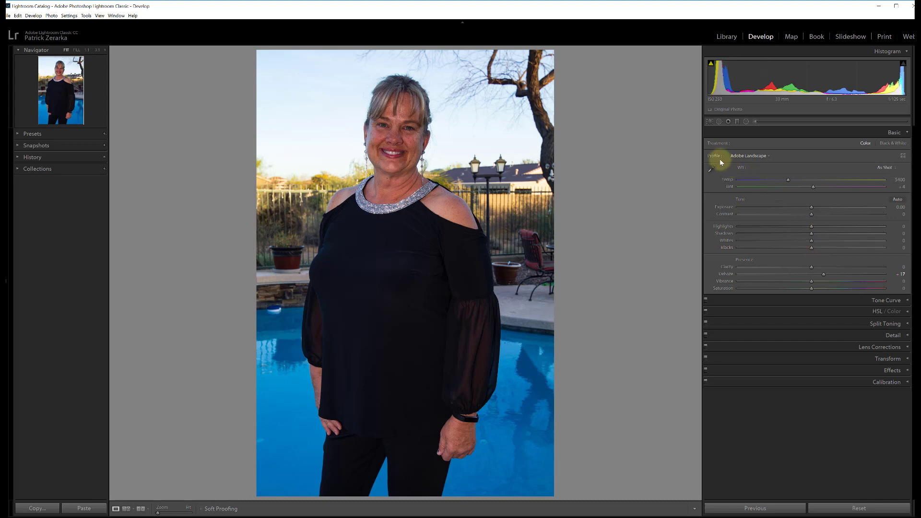
- Reopen the Profile Browser and examine the Adobe Raw, Camera Matching and Legacy profile groups
left_click(734, 158)
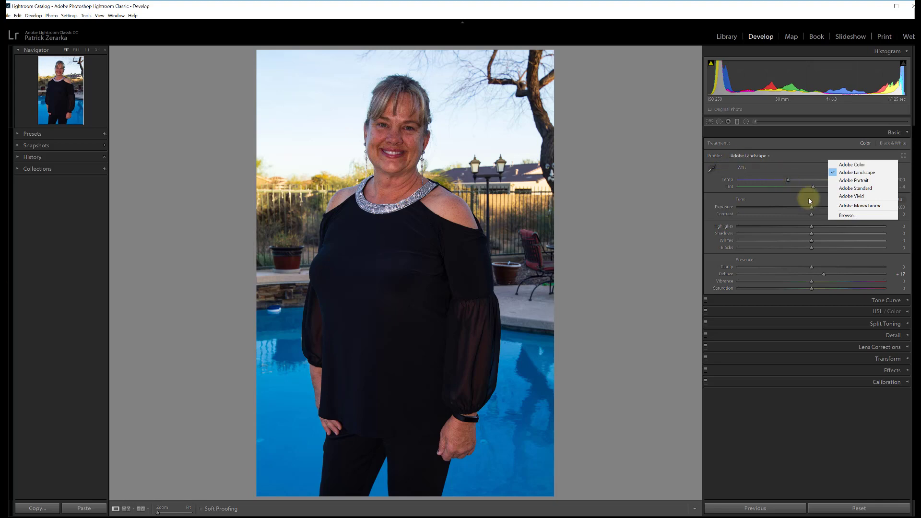
left_click(847, 215)
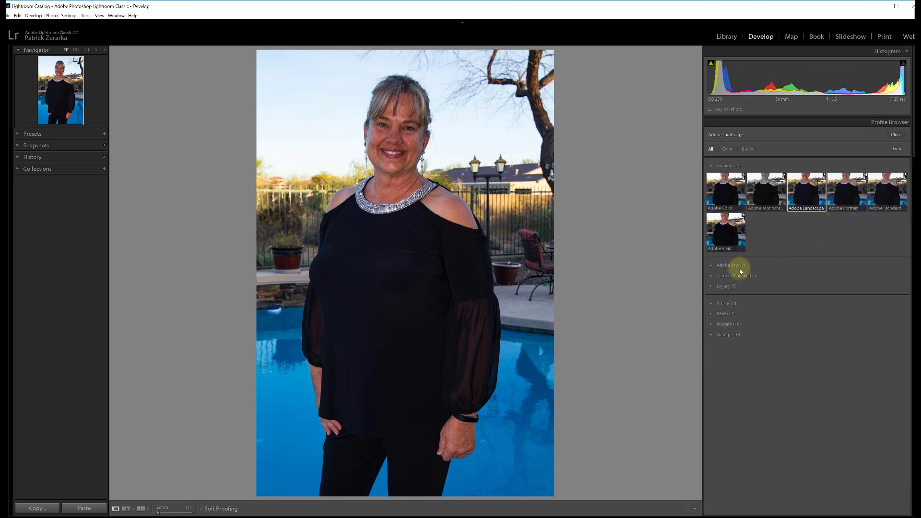
left_click(715, 169)
left_click(713, 186)
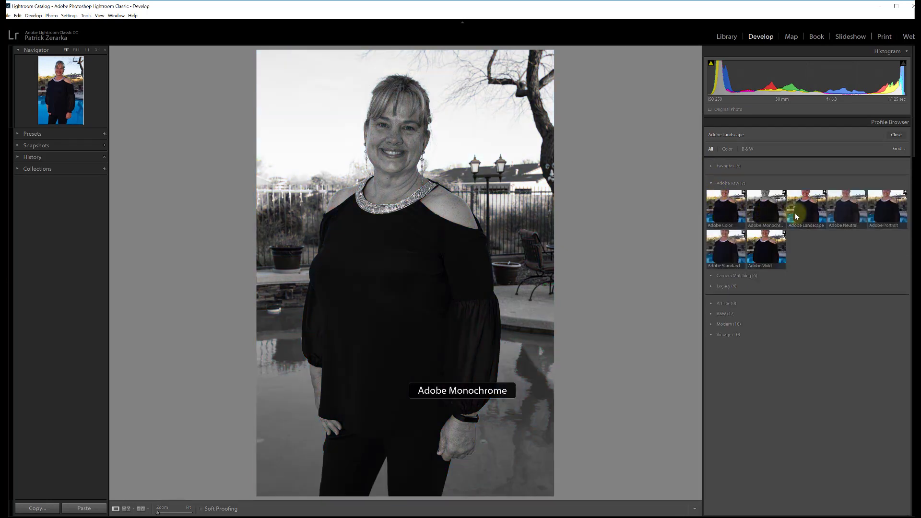
left_click(712, 277)
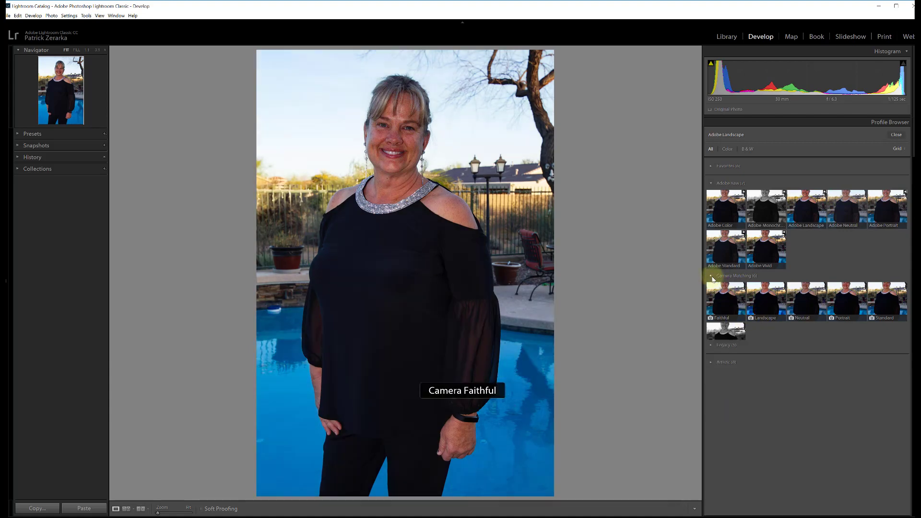
left_click(712, 277)
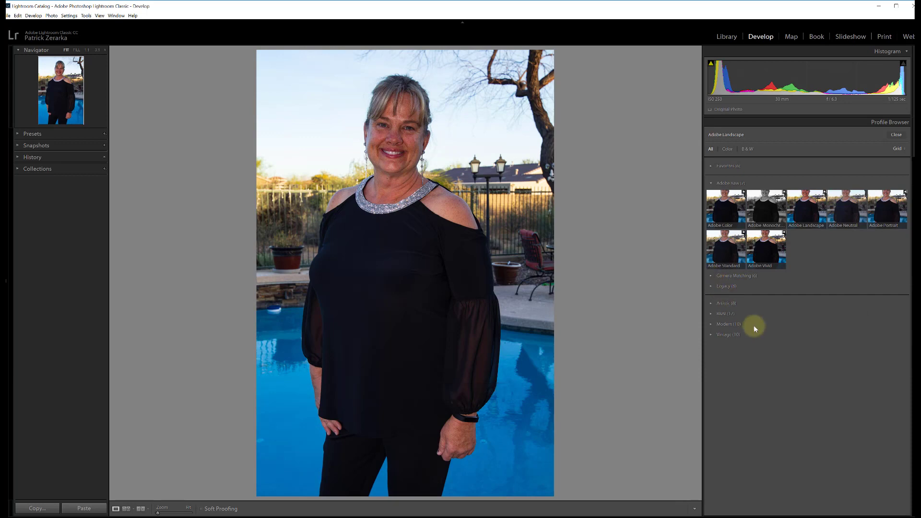
left_click(710, 286)
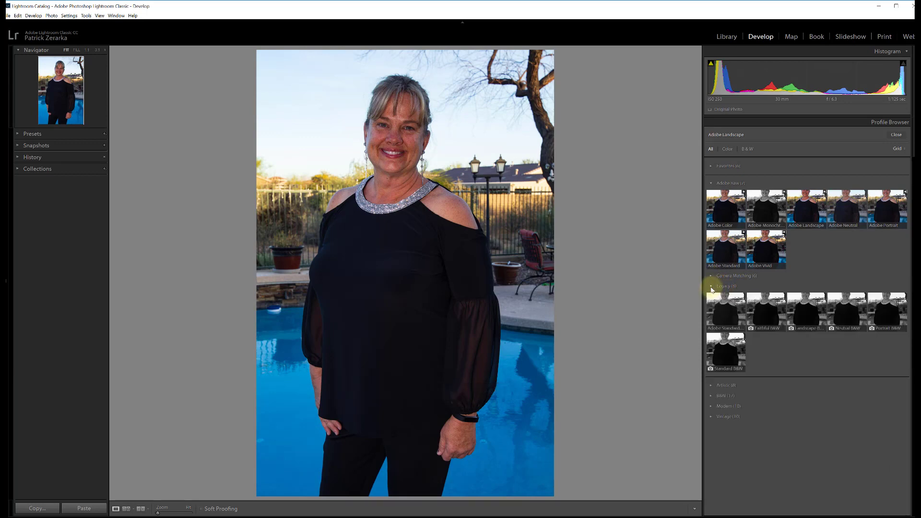
left_click(711, 287)
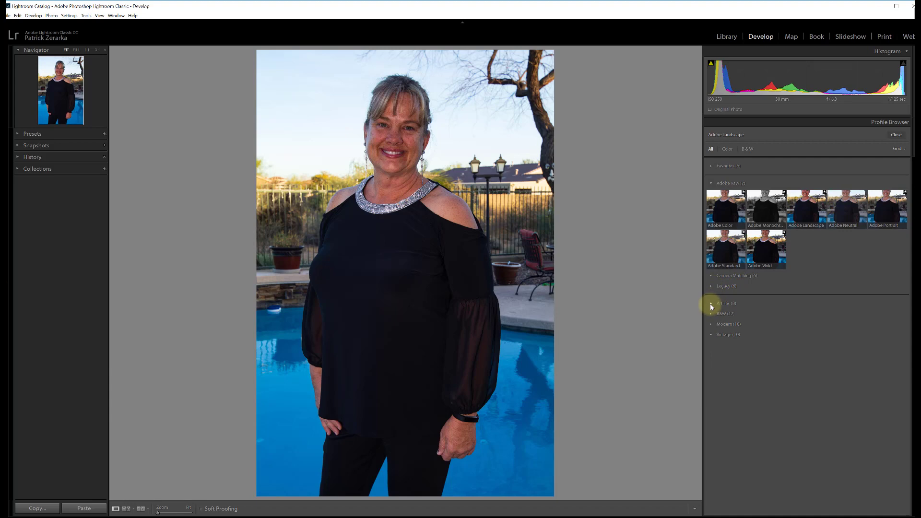
- Examine the Artistic, Modern and Vintage creative profiles, leaving every profile group collapsed
left_click(710, 304)
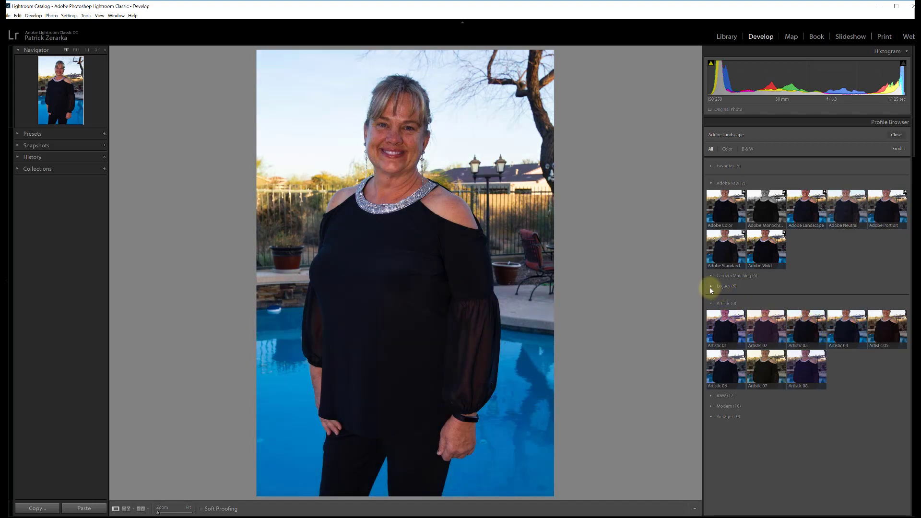
left_click(712, 304)
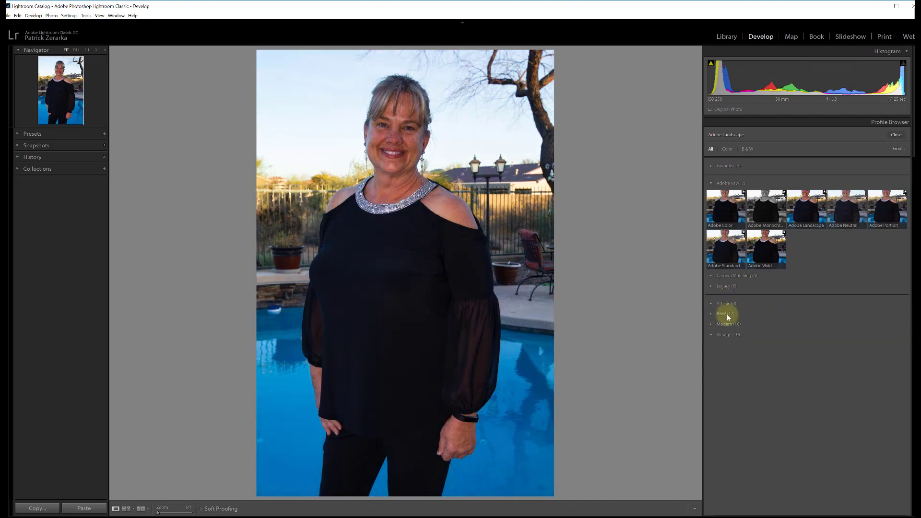
left_click(728, 324)
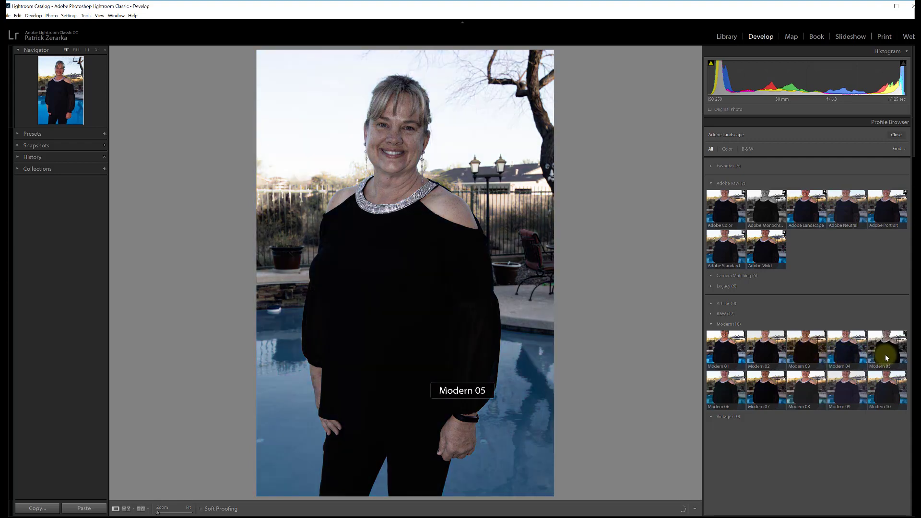
left_click(710, 325)
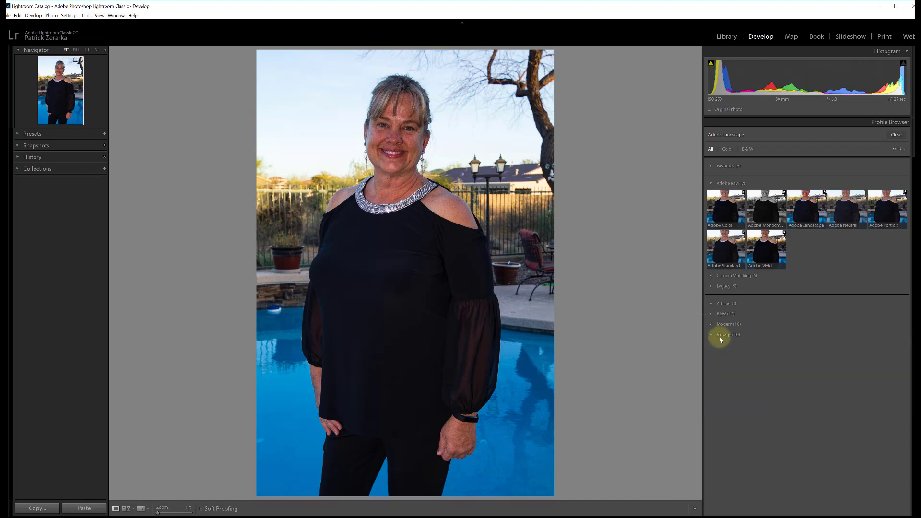
left_click(719, 338)
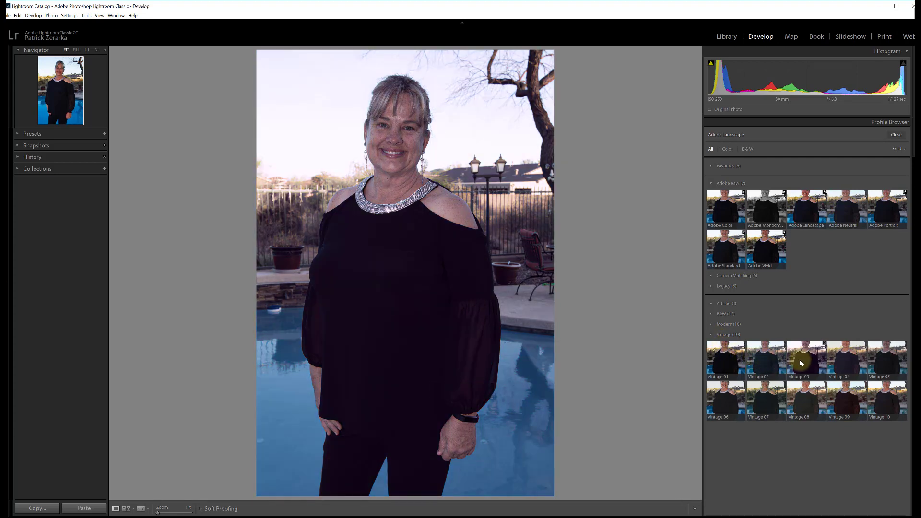
left_click(712, 339)
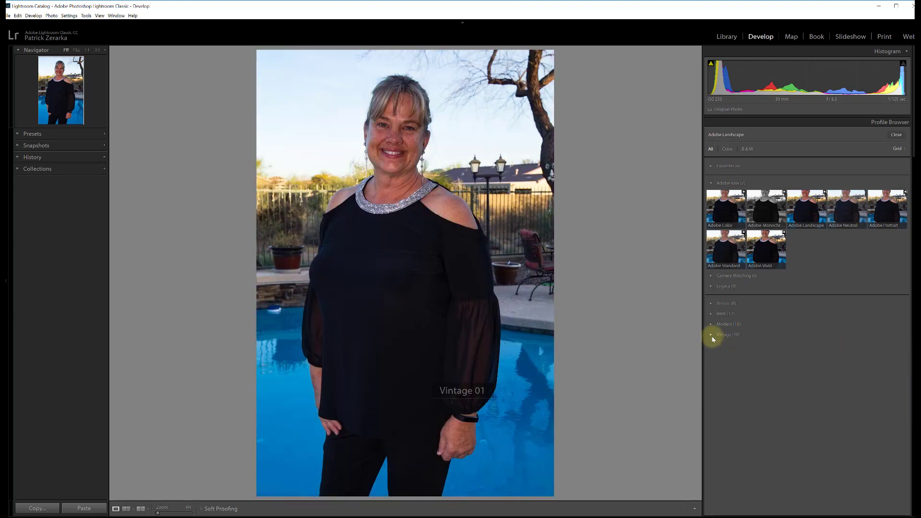
left_click(711, 184)
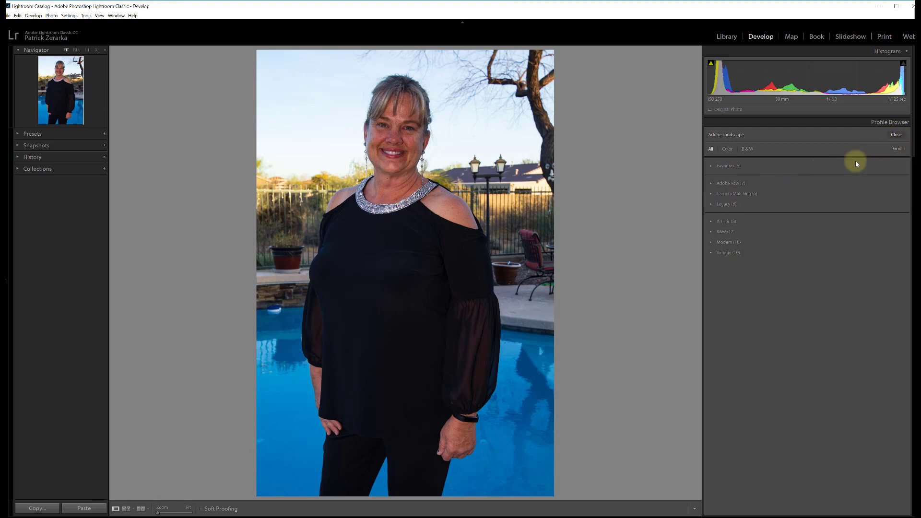
- Close the Profile Browser and set the Shadows to +29, Highlights to -36, Whites to +21 and Blacks to -14
left_click(896, 136)
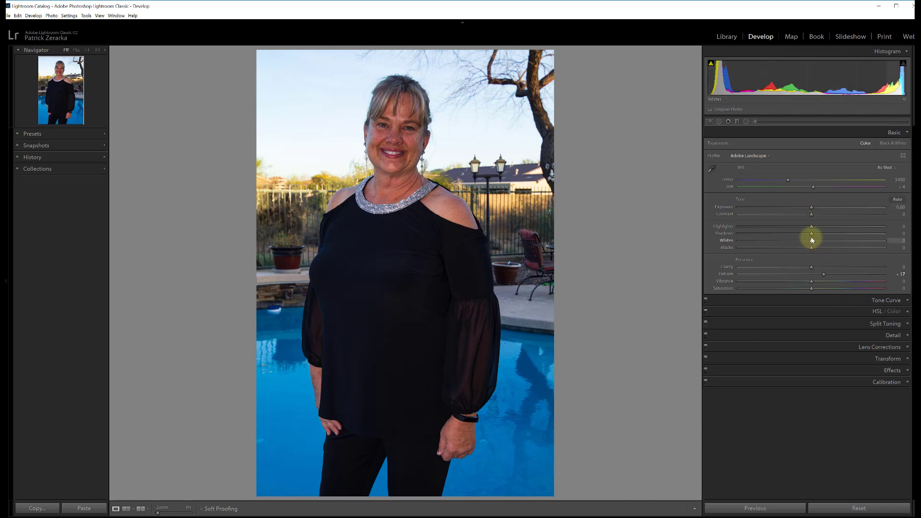
left_click_drag(827, 235, 833, 235)
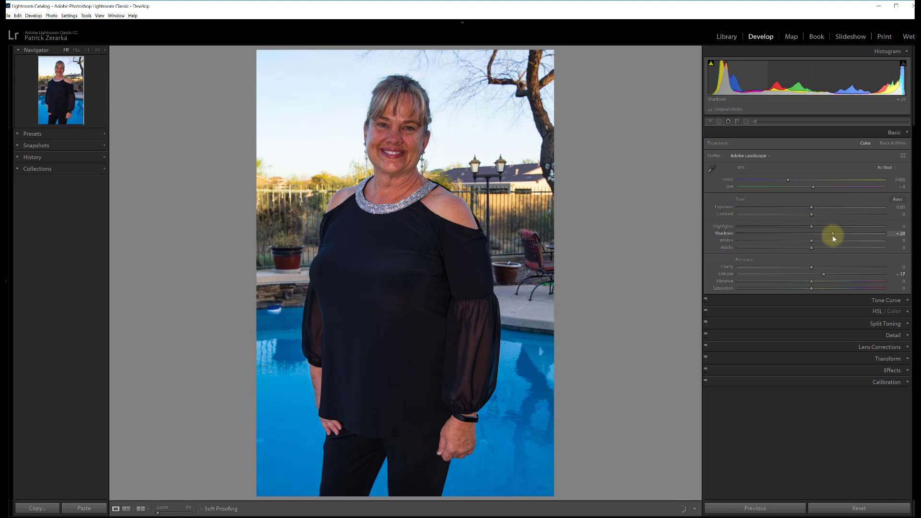
left_click_drag(813, 230, 787, 233)
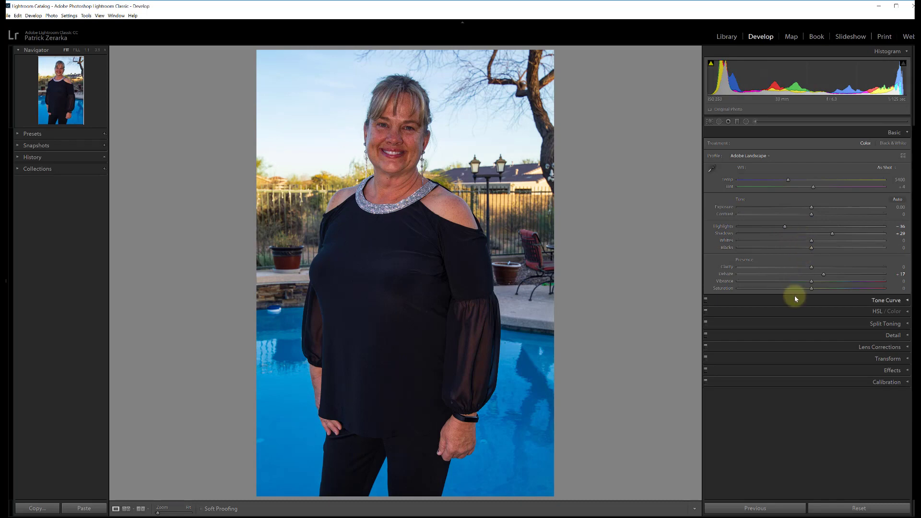
left_click_drag(811, 241, 819, 245)
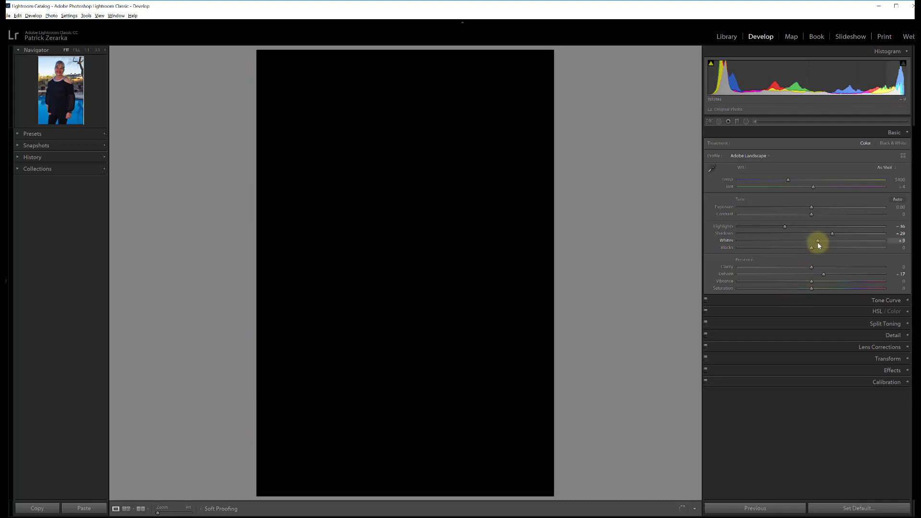
left_click_drag(820, 245, 822, 246)
left_click_drag(835, 244, 801, 249)
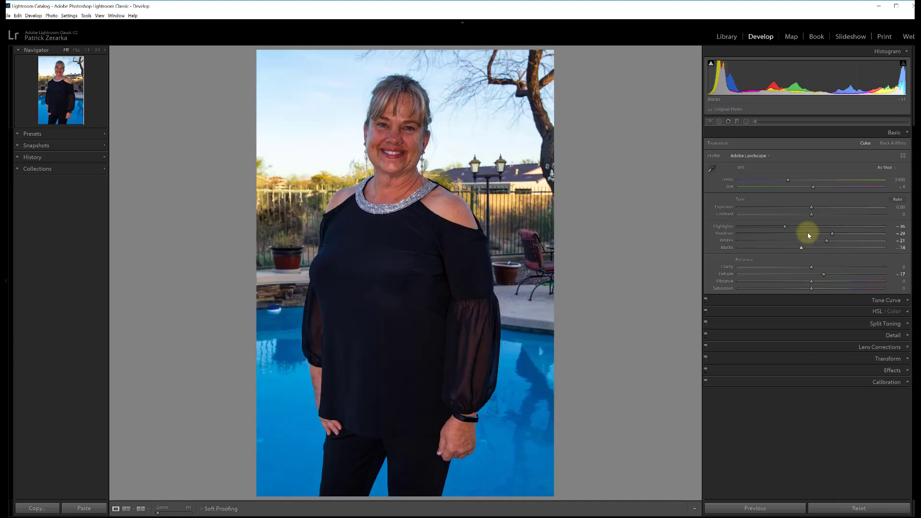
- Set Exposure to -0.25, Contrast to +4, Clarity to +5, Dehaze to +8, Vibrance to +4 and Saturation to +5
left_click_drag(813, 214, 807, 207)
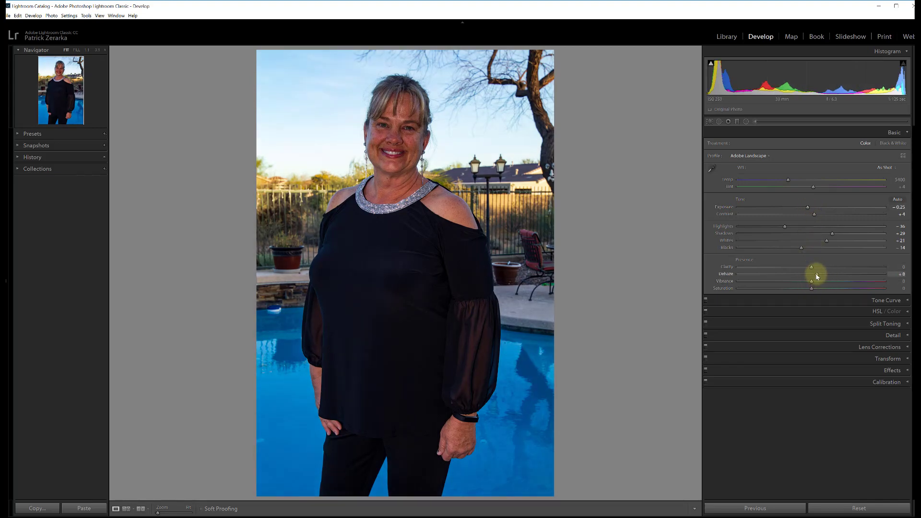
left_click_drag(811, 267, 815, 290)
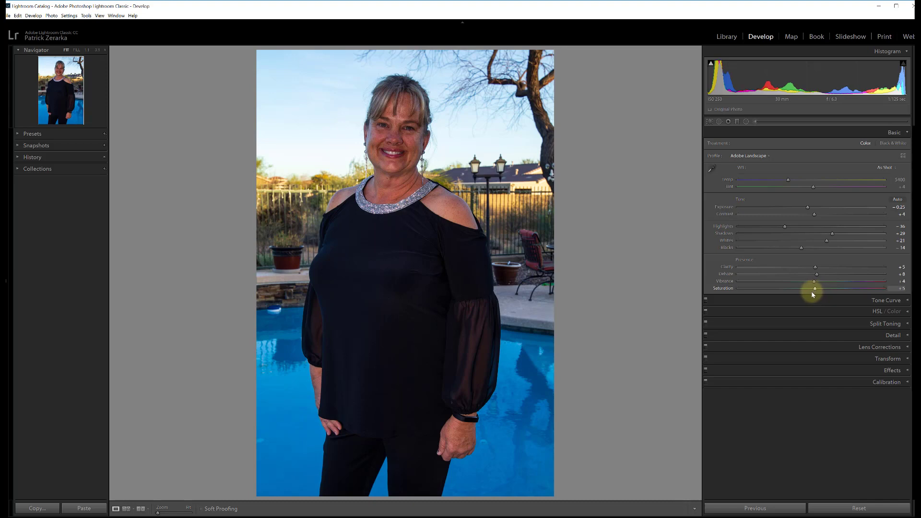
- Try the Auto, Daylight and Shade white balance presets on the portrait and return to As Shot
left_click(891, 169)
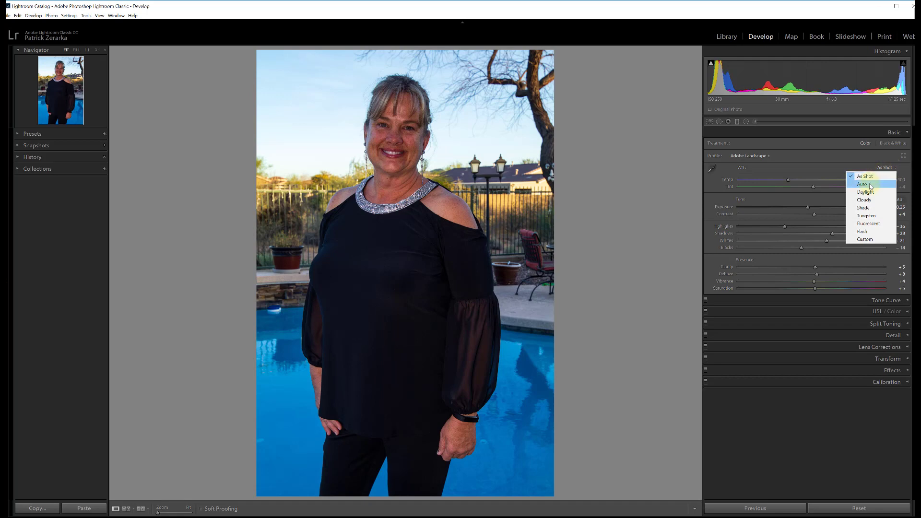
left_click(862, 184)
left_click(885, 168)
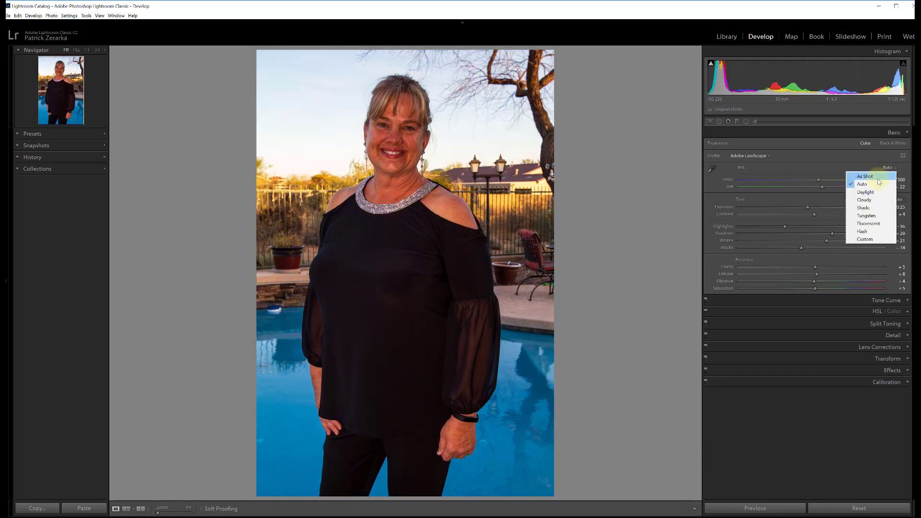
left_click(870, 192)
left_click(884, 168)
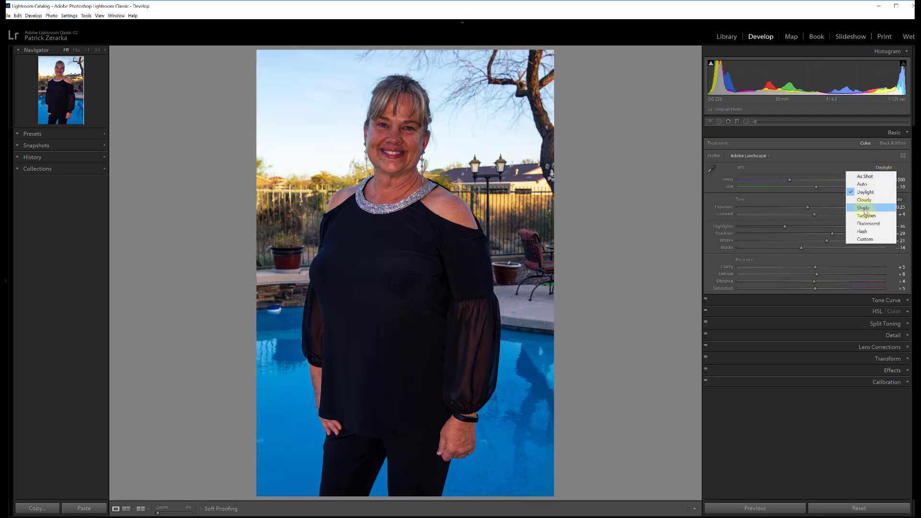
left_click(864, 208)
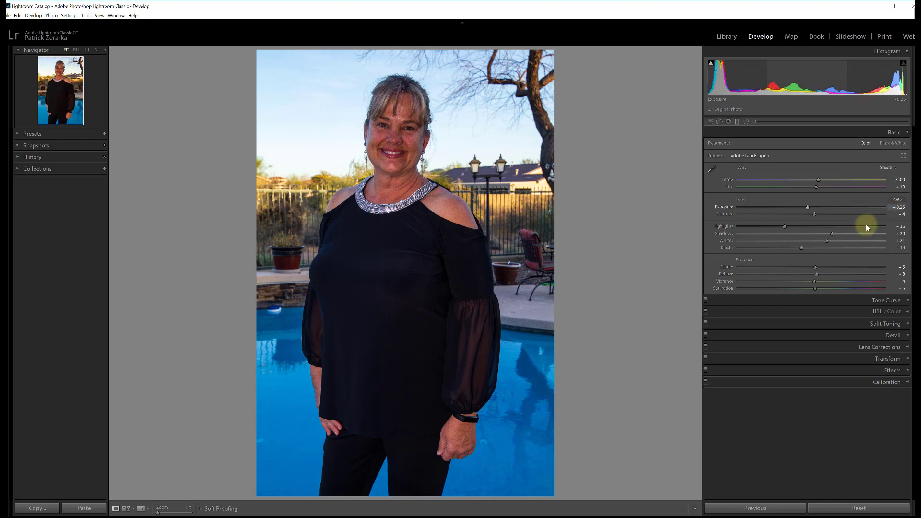
left_click(887, 169)
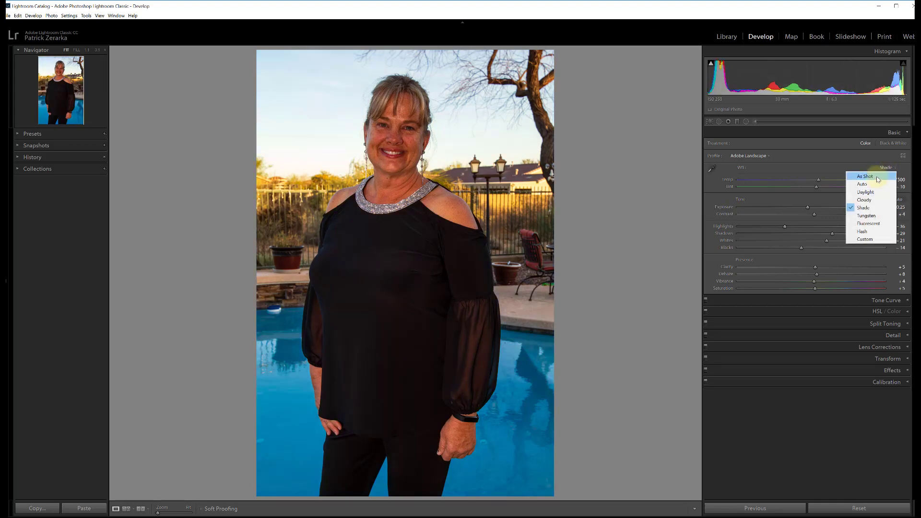
left_click(878, 177)
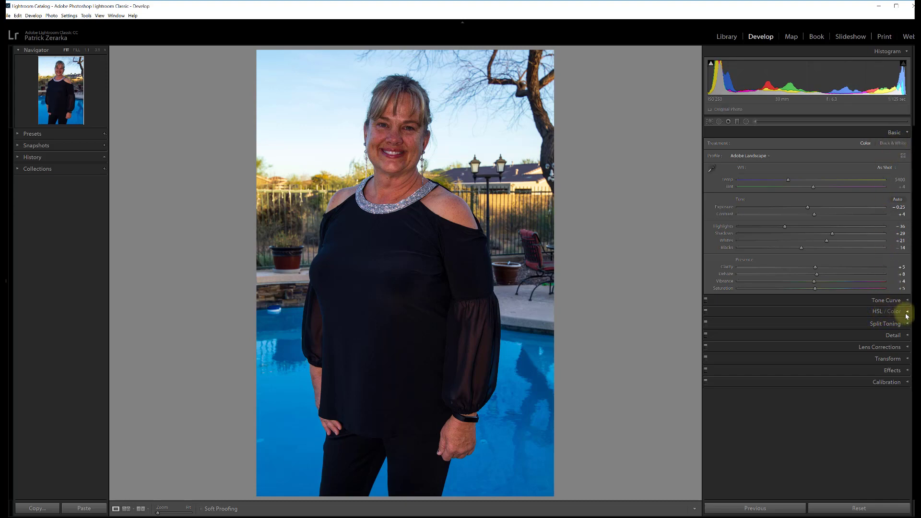
- Try the Black & White treatment on the portrait and return to Color
left_click(897, 144)
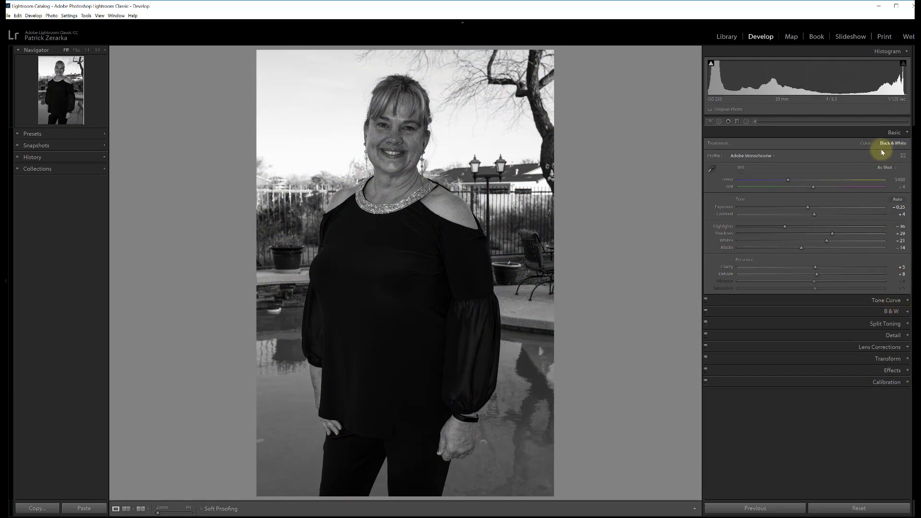
left_click(865, 144)
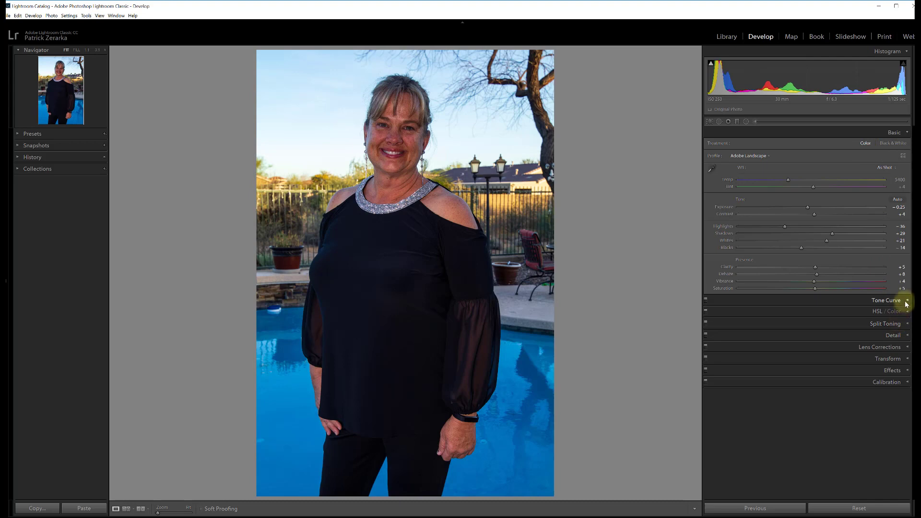
- Lower the Tone Curve's Lights to about -40, compare the photo with and without the curve, and bring Lights back to -1
left_click(907, 302)
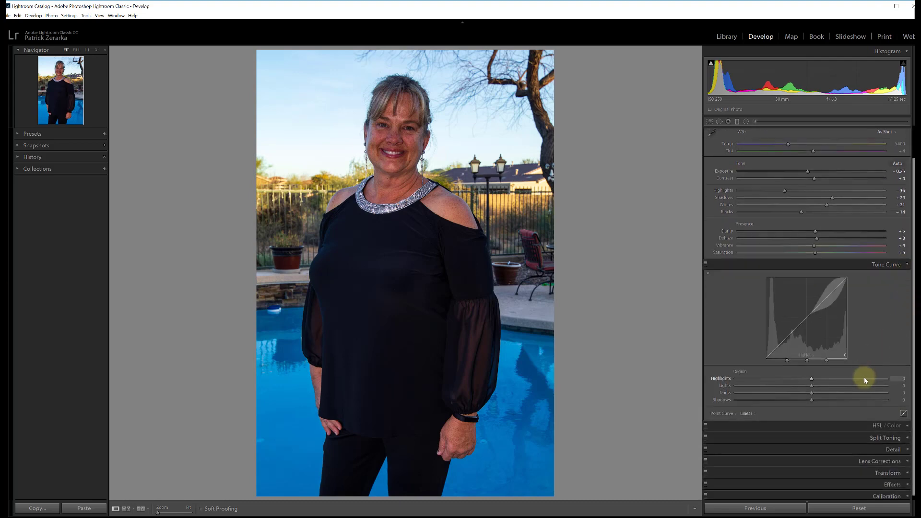
mouse_move(818, 304)
left_mouse_down()
mouse_move(839, 334)
mouse_move(818, 312)
left_mouse_up()
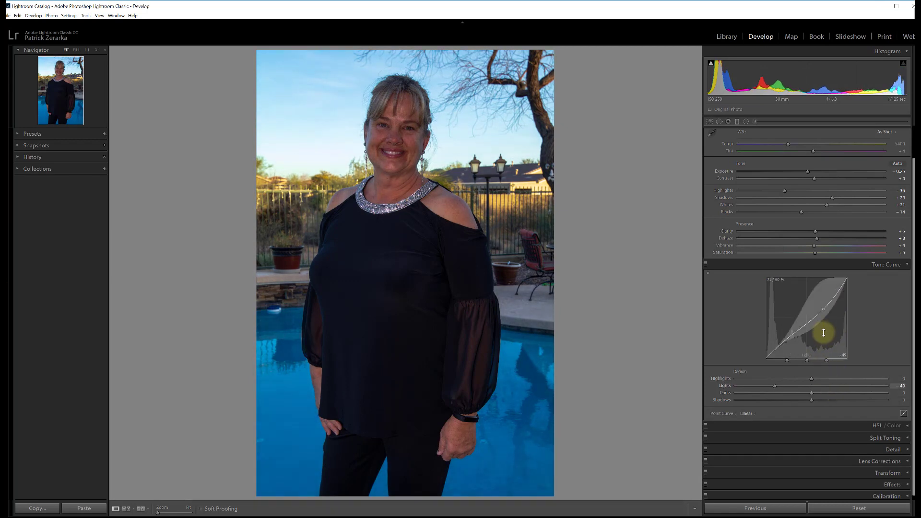
left_click(705, 264)
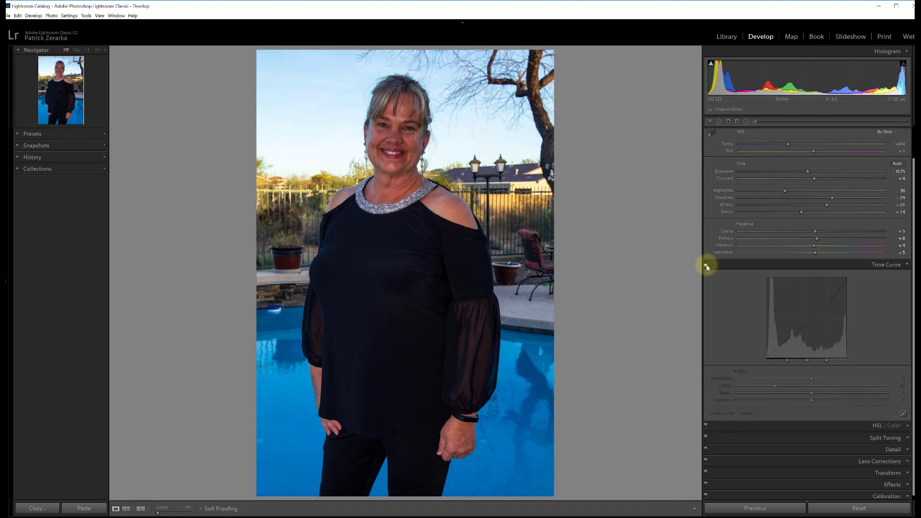
left_click(705, 264)
left_click(705, 265)
left_click_drag(821, 310, 810, 301)
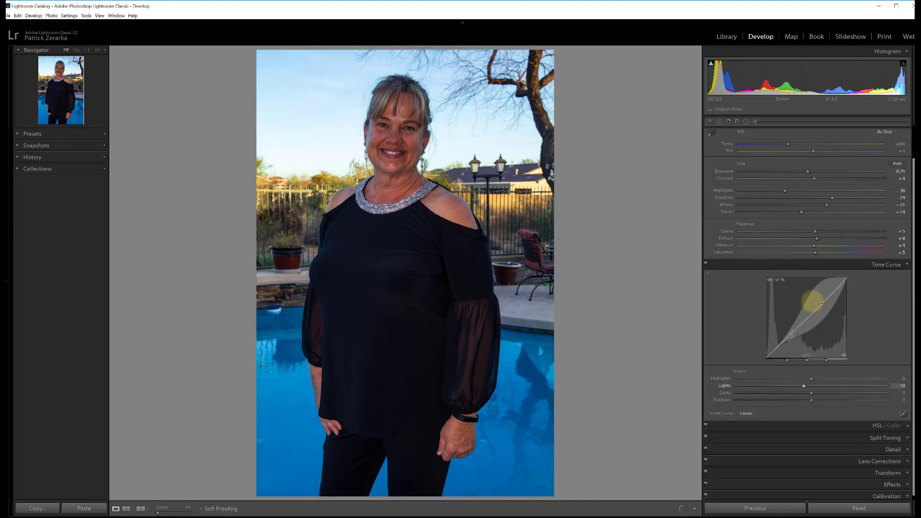
left_click_drag(803, 386, 811, 386)
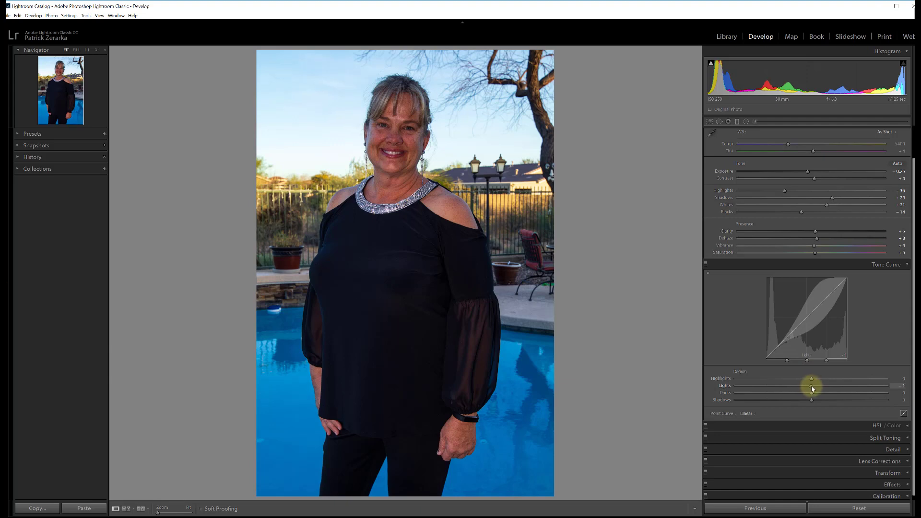
- Try the Medium Contrast point curve and return it to Linear
left_click(755, 415)
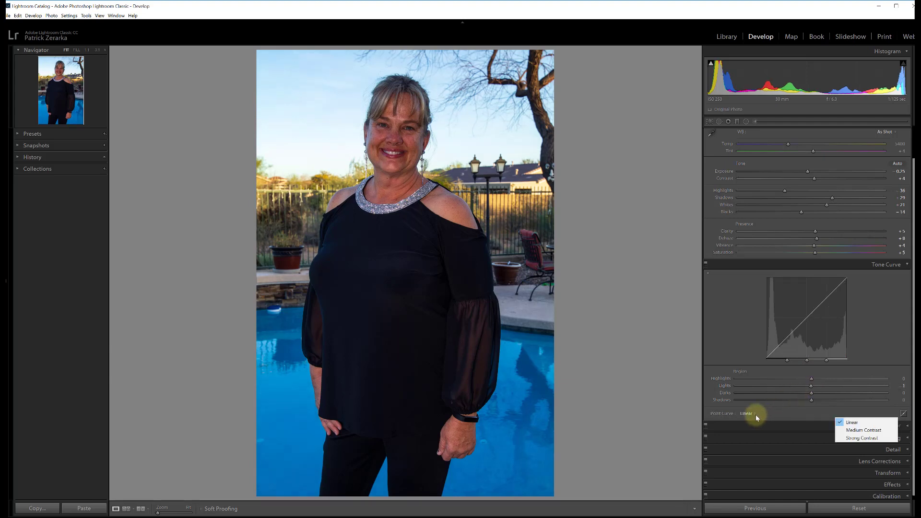
left_click(850, 431)
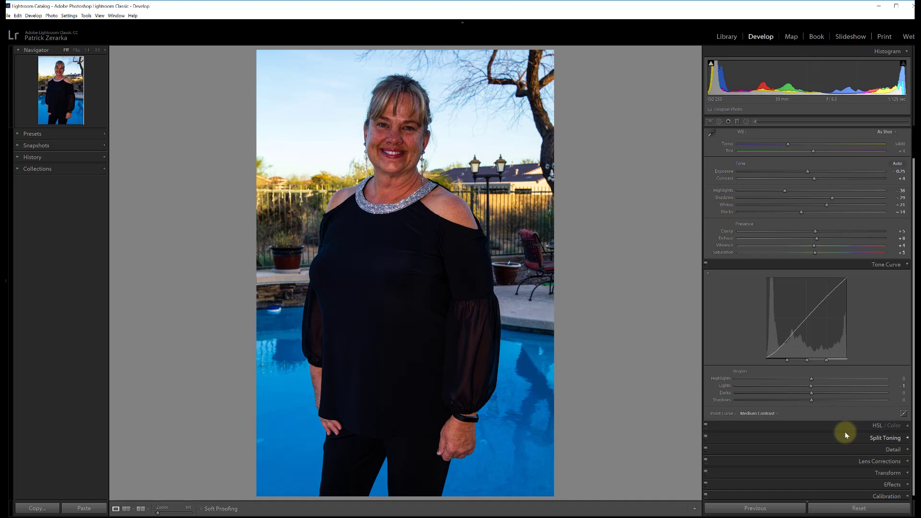
left_click(757, 413)
left_click(840, 423)
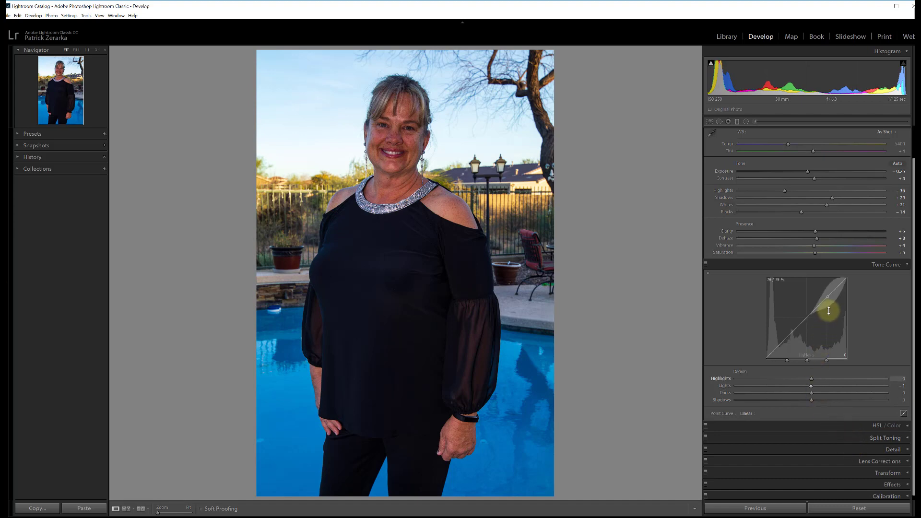
- Lower the Tone Curve's Highlights region to -41 and collapse the Tone Curve settings
left_click_drag(829, 294, 830, 307)
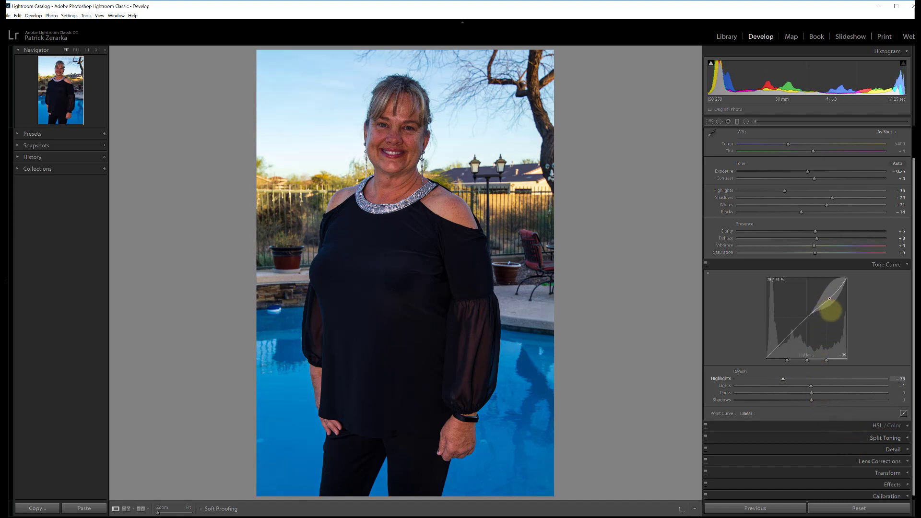
left_click(904, 267)
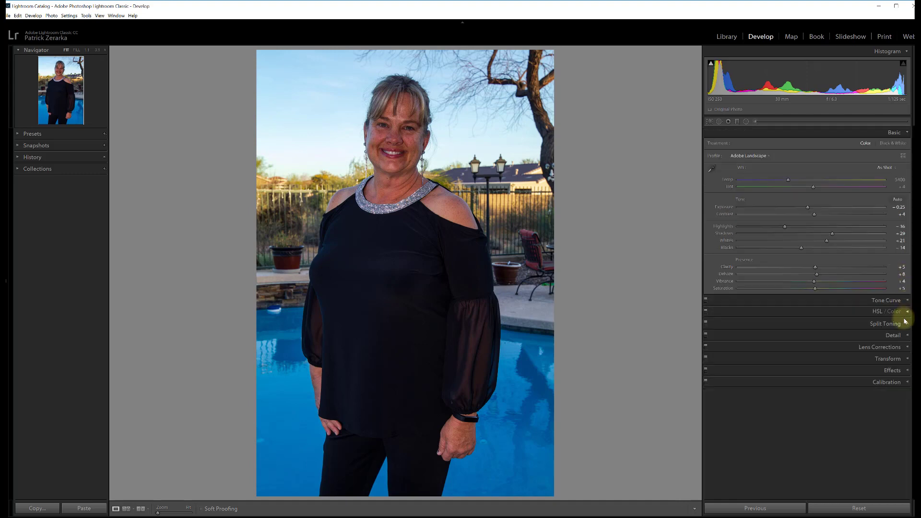
- In the Detail settings, set the sharpening Masking to 18 using the mask preview and the Amount to about 53
left_click(901, 335)
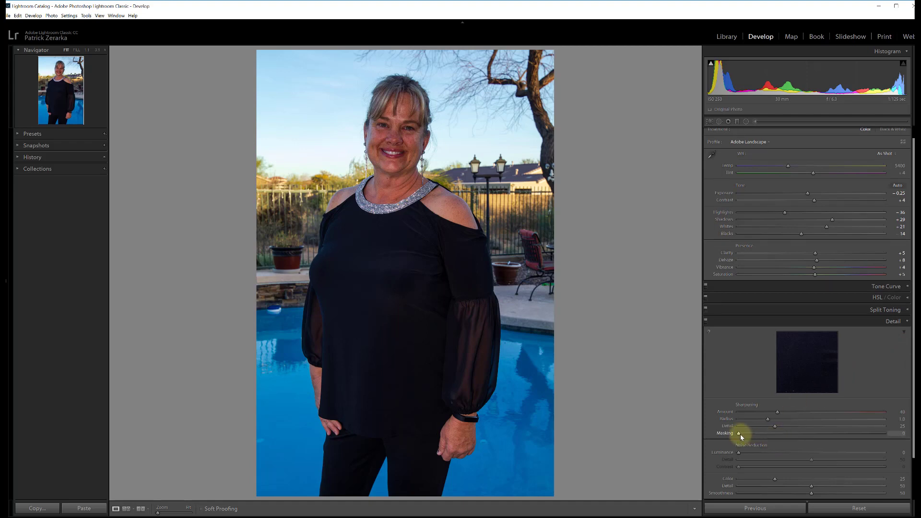
key("alt")
left_click_drag(740, 434, 761, 435)
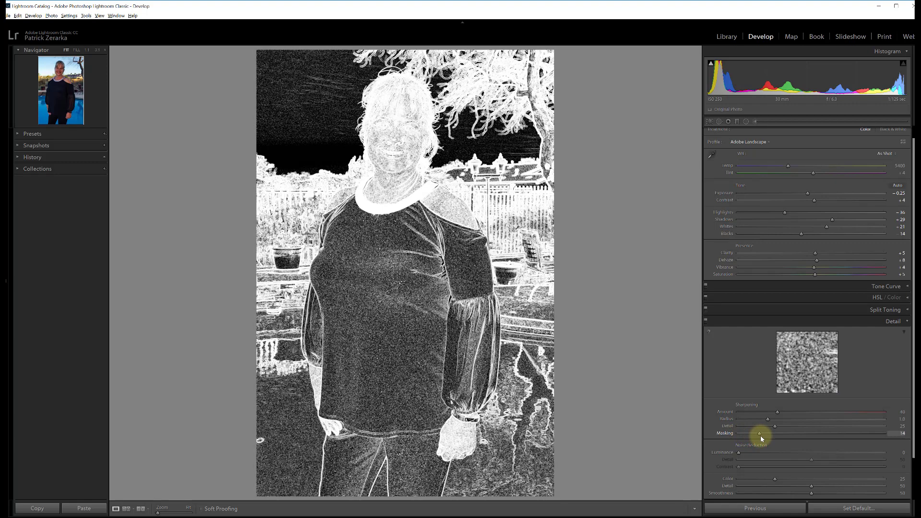
left_click_drag(776, 438, 822, 437)
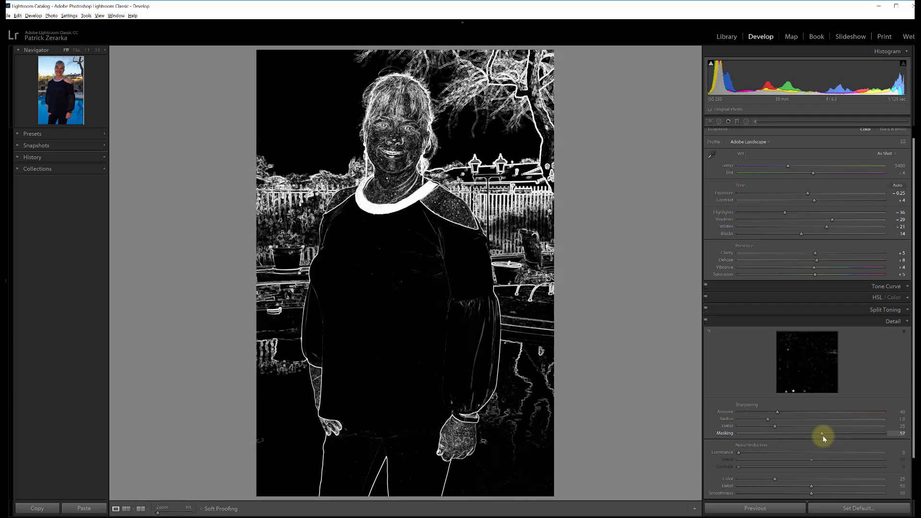
left_click_drag(819, 437, 764, 436)
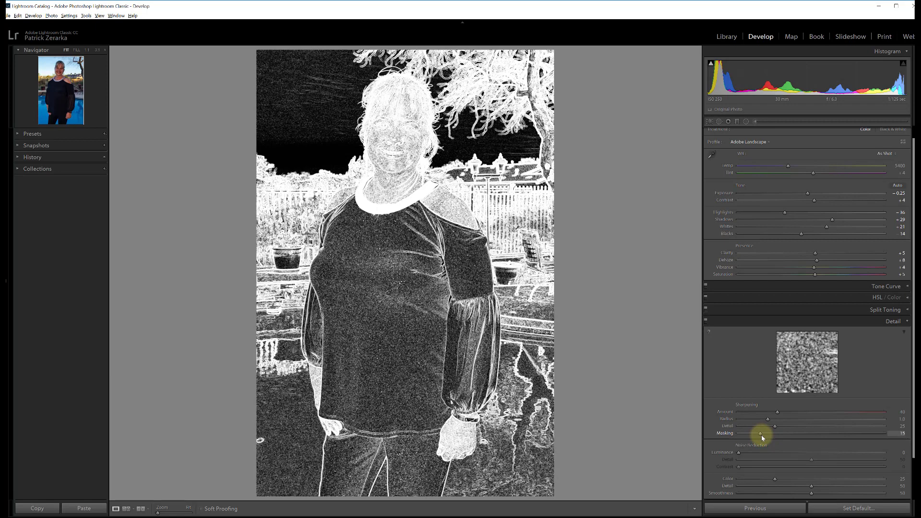
left_click_drag(762, 436, 780, 413)
left_click_drag(788, 411, 790, 411)
- With the face viewed at 1:1, set the sharpening Radius to 1.1 and Amount to 59, and the noise reduction Luminance to 13
left_click(425, 145)
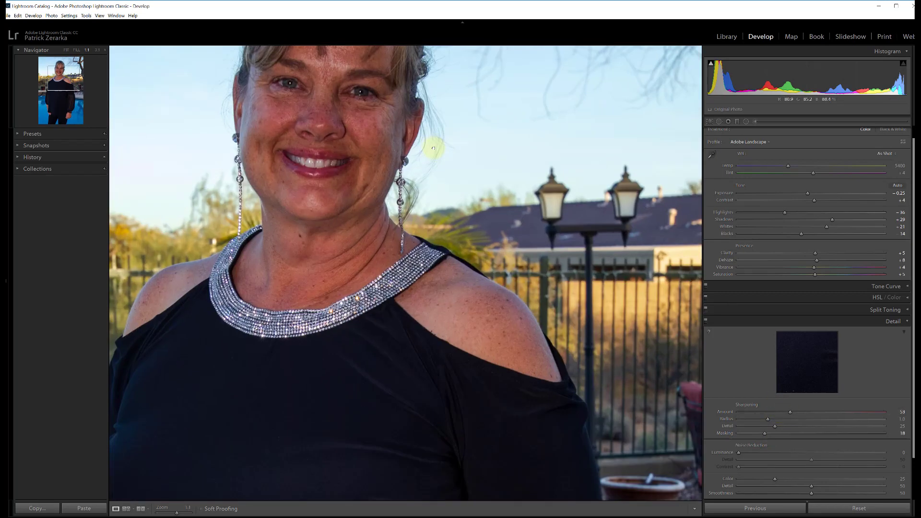
left_click(409, 152)
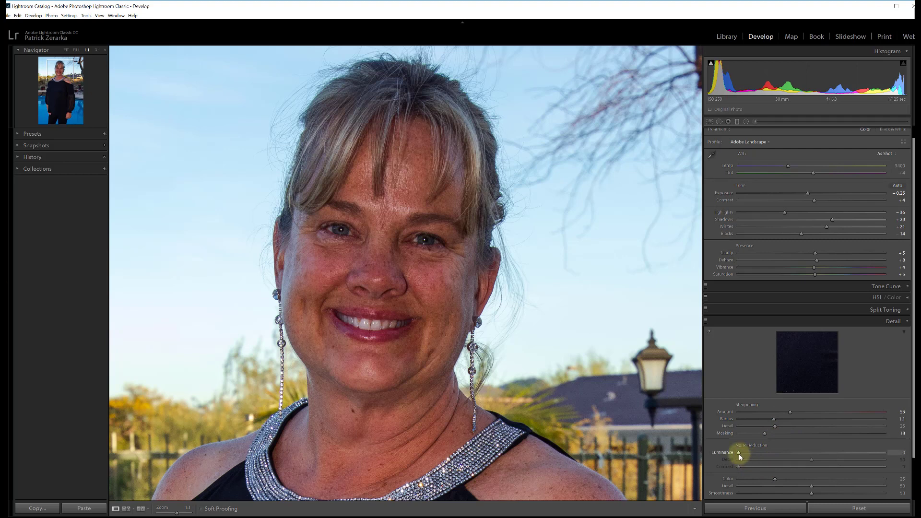
left_click_drag(740, 454, 743, 453)
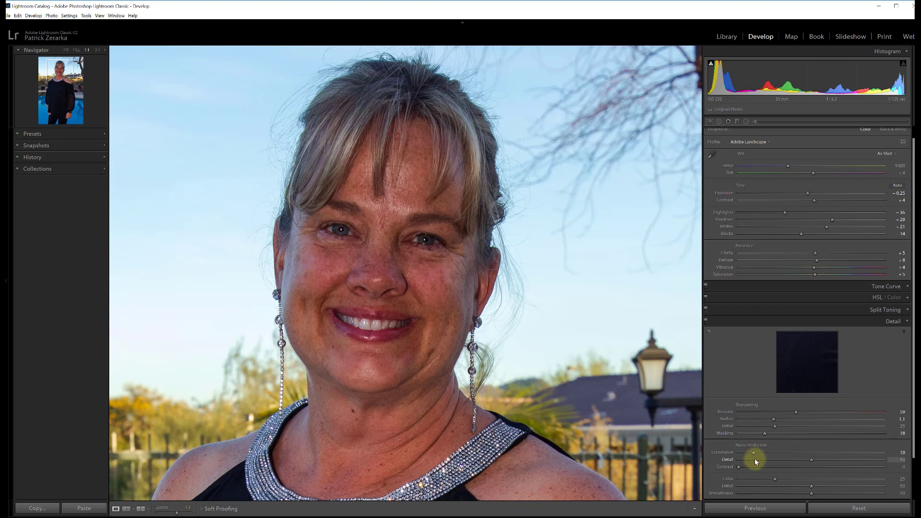
left_click_drag(754, 453, 757, 454)
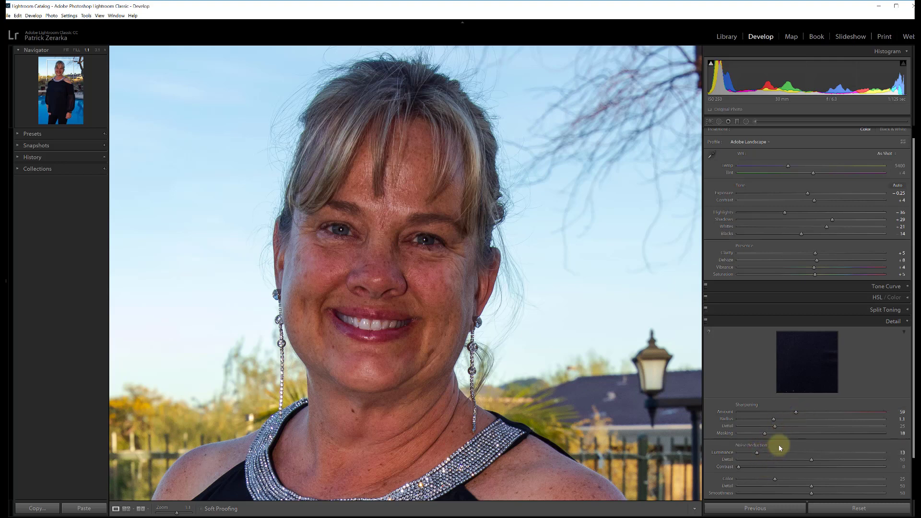
- Hide the Detail preview window and return the photo to the fitted view
scroll(774, 447, "down", 1)
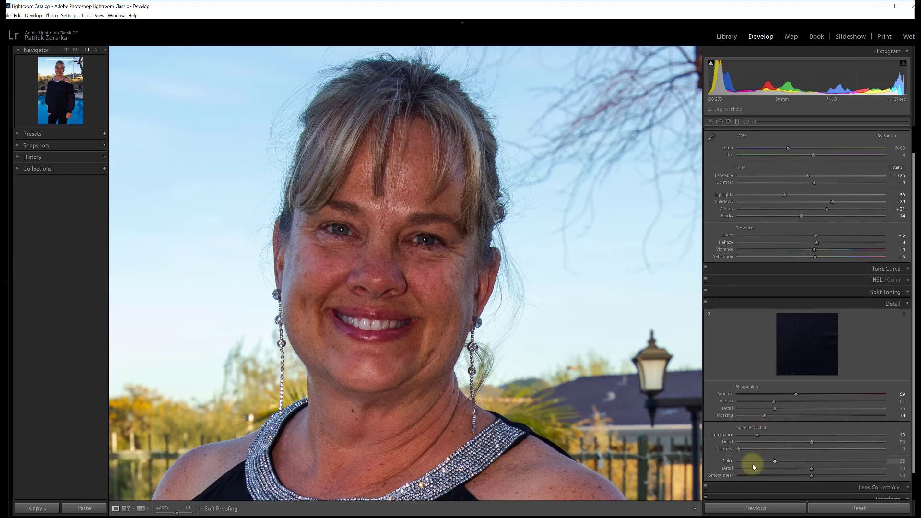
left_click(904, 316)
left_click(350, 281)
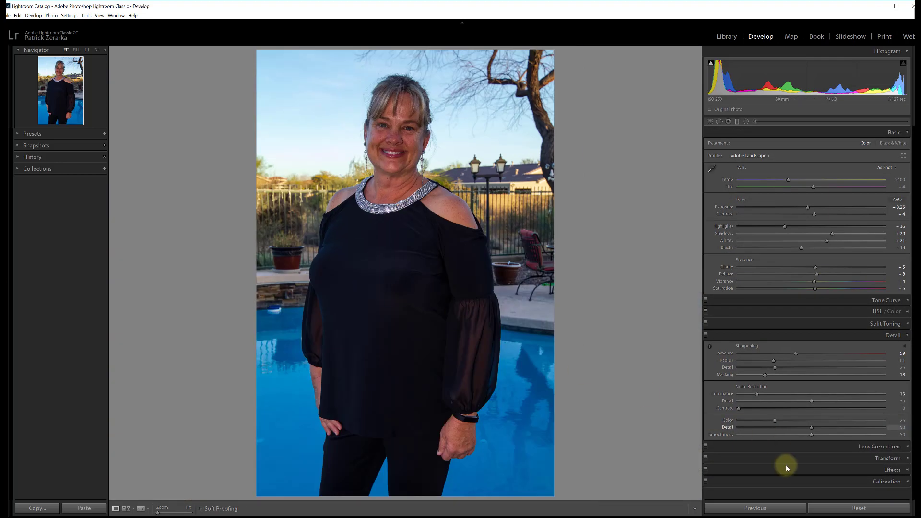
- Enable Remove Chromatic Aberration and Profile Corrections in the Lens Corrections settings, and collapse the Lens Corrections and Detail settings
left_click(871, 448)
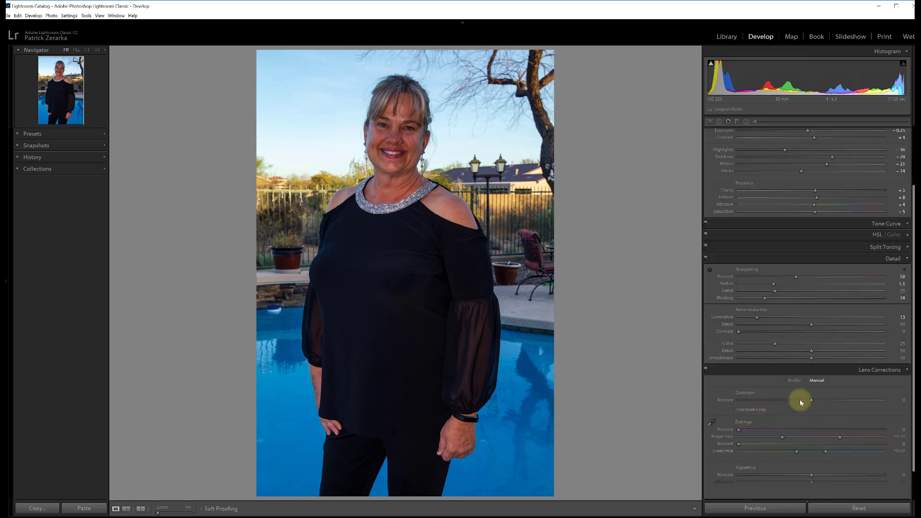
left_click(792, 379)
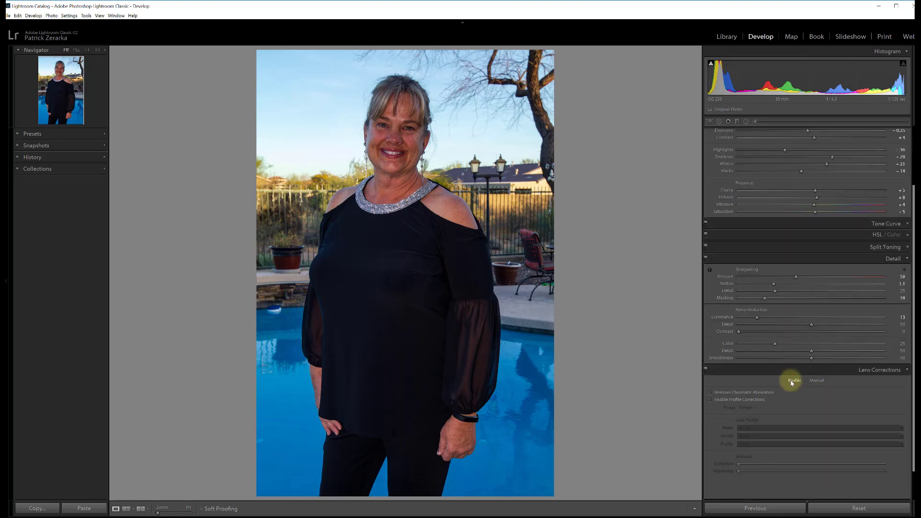
left_click(710, 392)
scroll(835, 401, "down", 1)
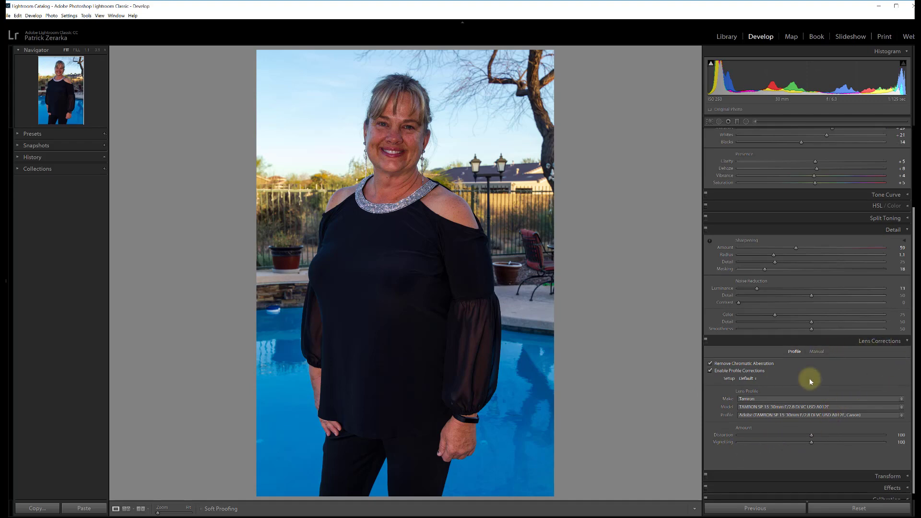
left_click(894, 343)
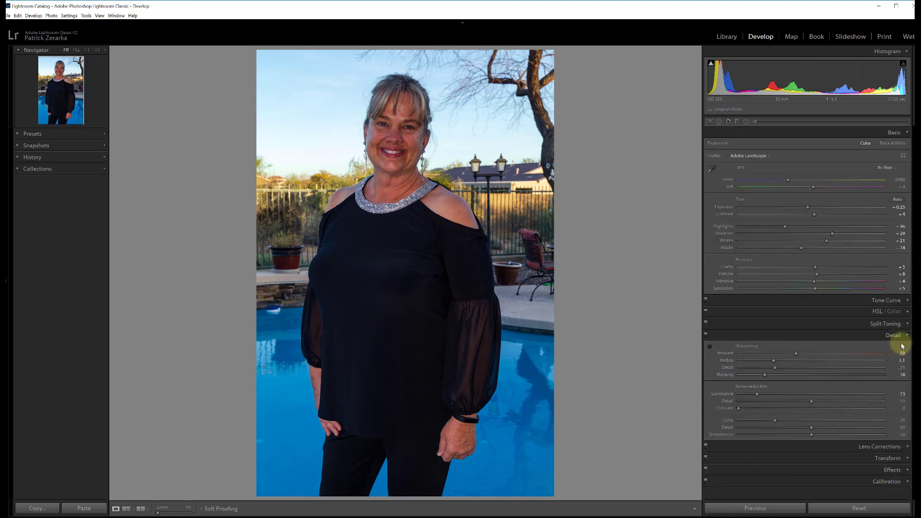
left_click(899, 336)
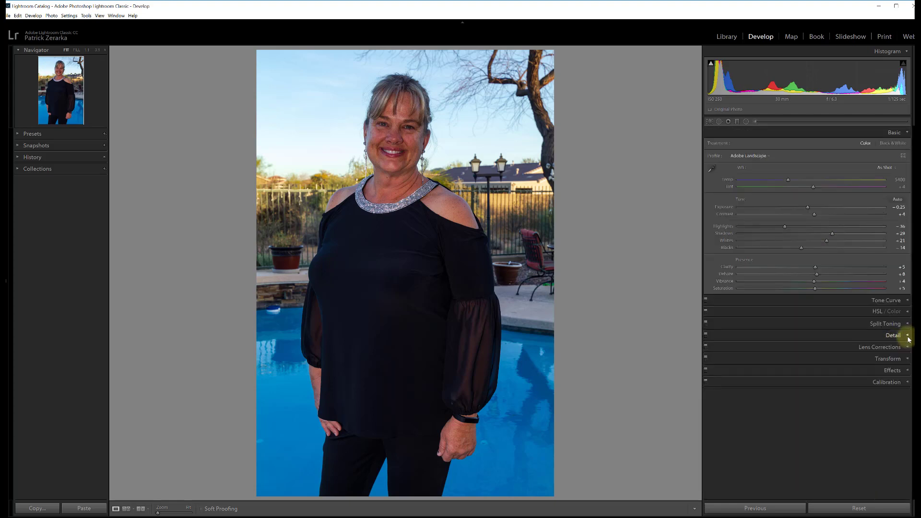
- Review the options in the Effects and Calibration settings, collapsing each section again
left_click(907, 372)
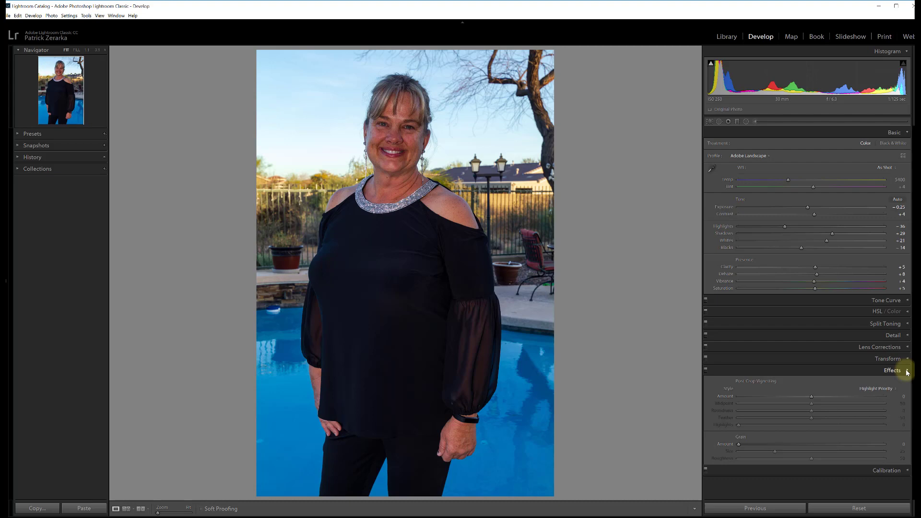
left_click(907, 371)
left_click(906, 383)
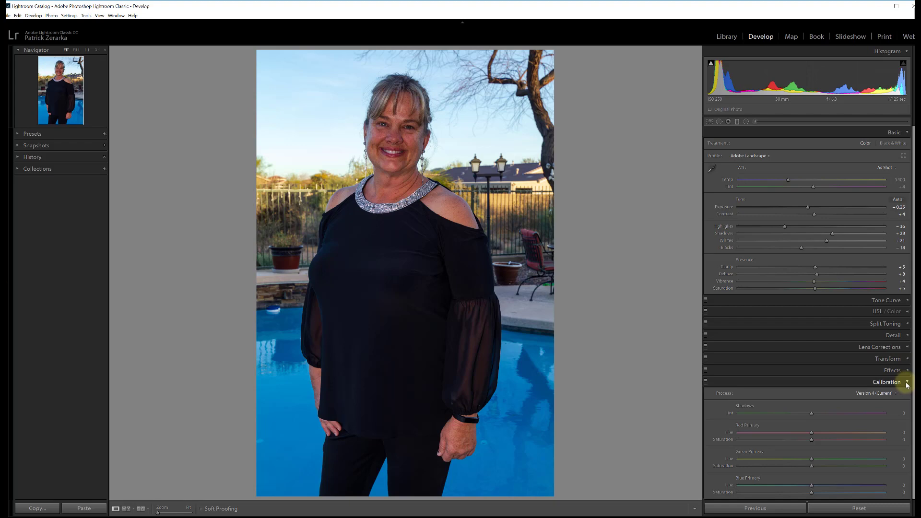
left_click(906, 383)
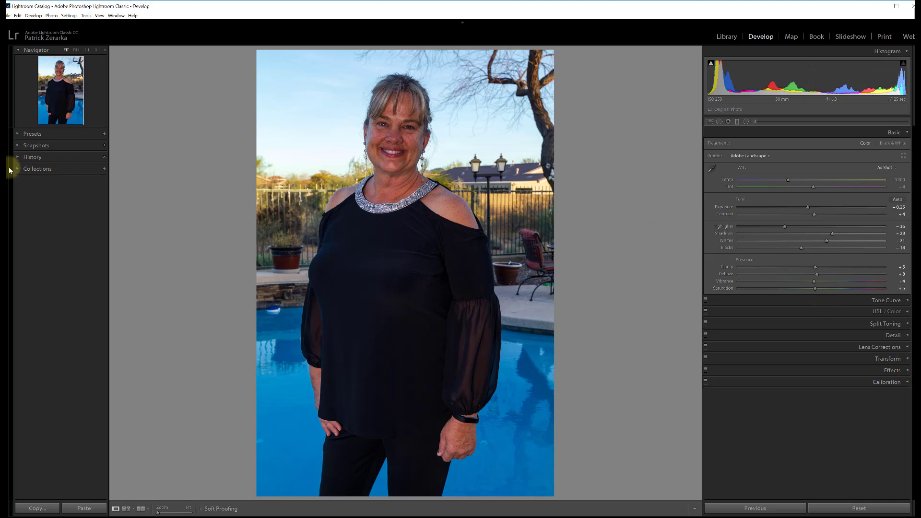
- Expand the Presets list and look through its Creative and B&W preset groups
left_click(19, 136)
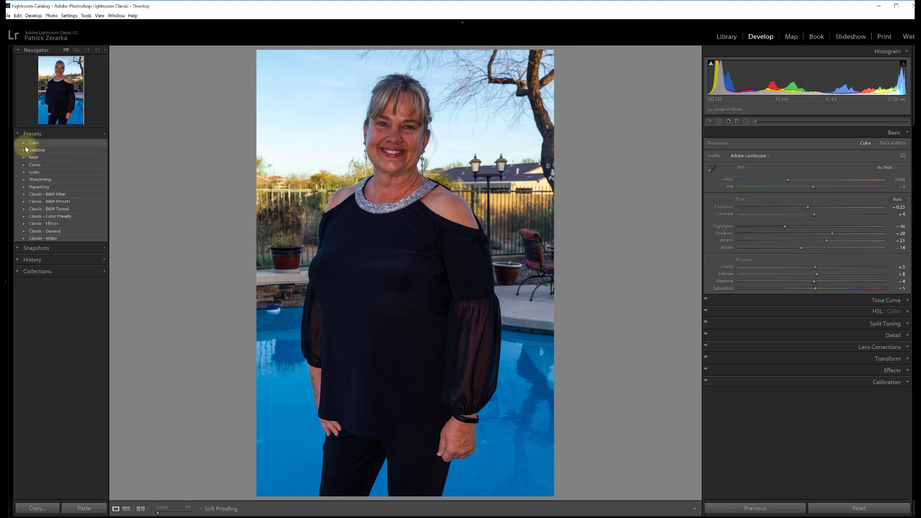
left_click(25, 150)
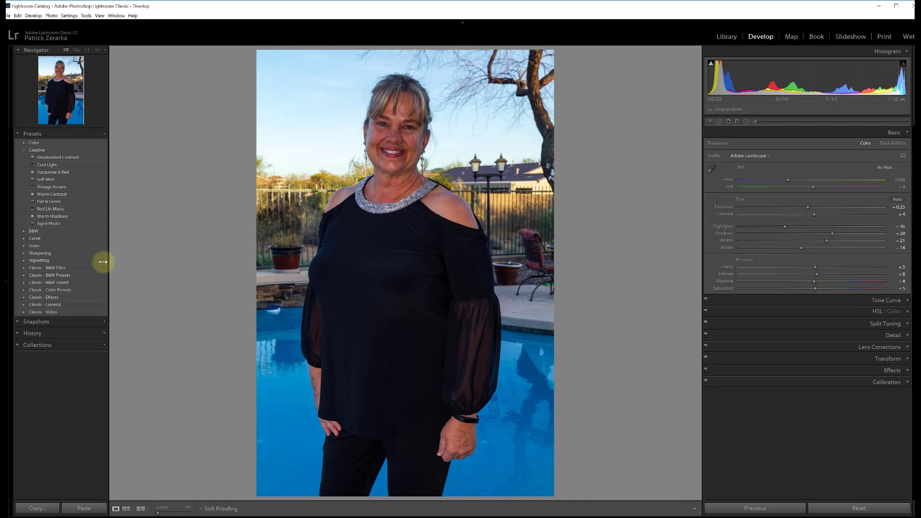
left_click(24, 231)
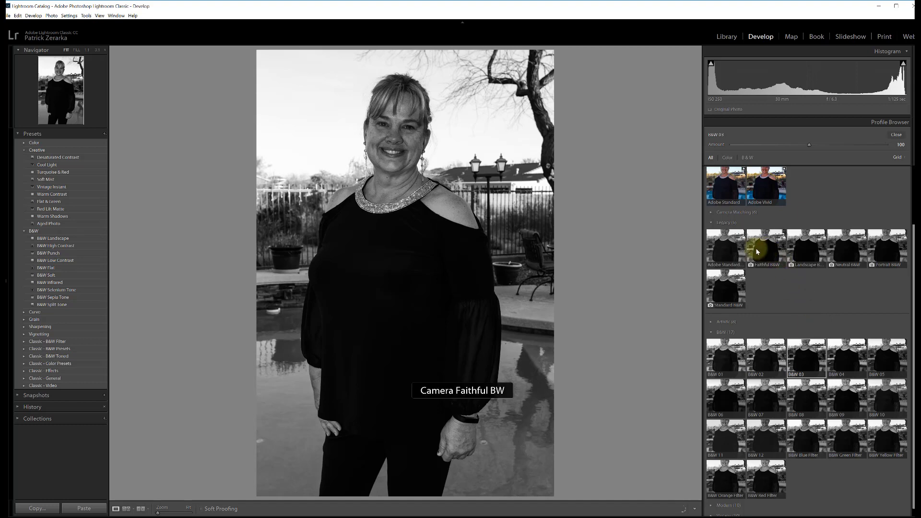
- Collapse the Legacy and B&W groups in the Profile Browser and expand the Modern group
left_click(715, 223)
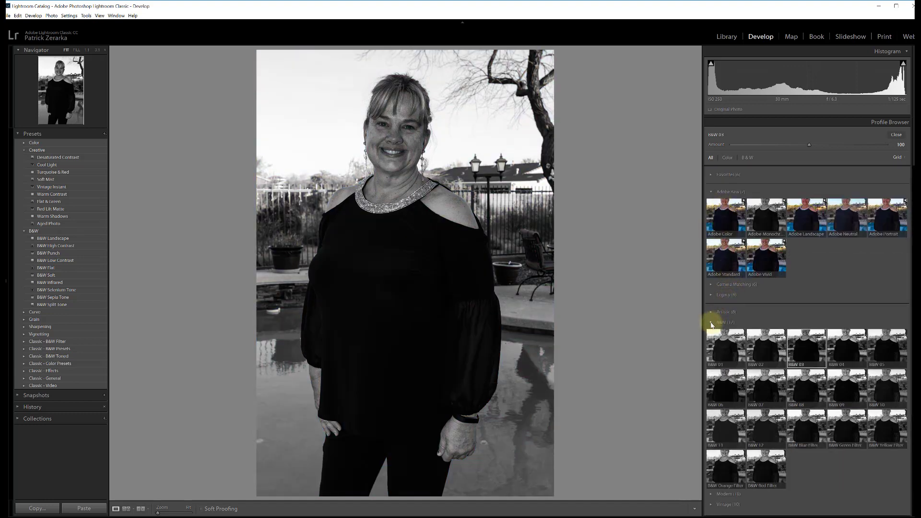
left_click(711, 323)
left_click(711, 334)
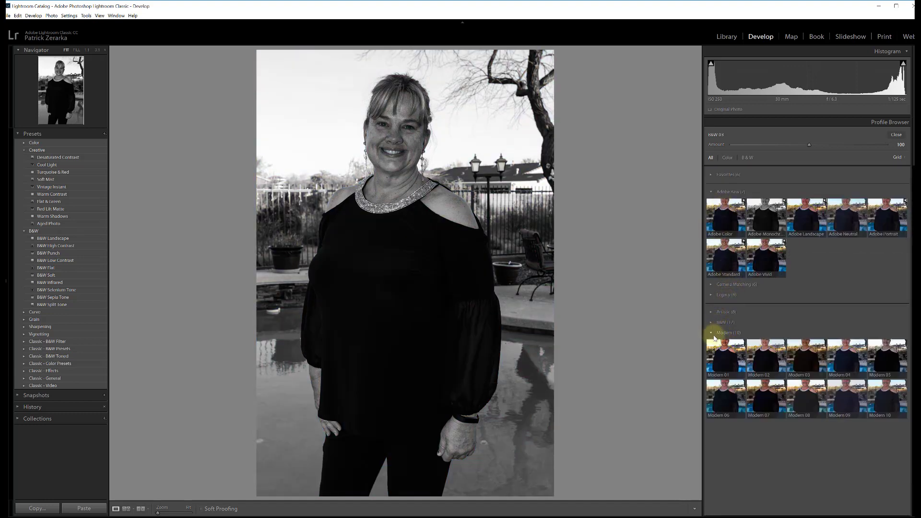
- Try the Modern 01 profile at an Amount of about 40, then restore Adobe Landscape and close the Profile Browser
left_click(725, 354)
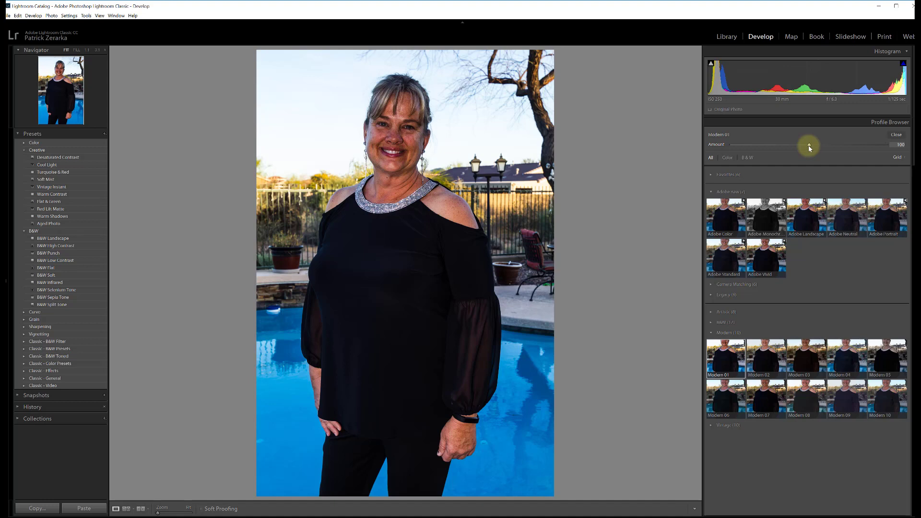
left_click_drag(809, 146, 762, 151)
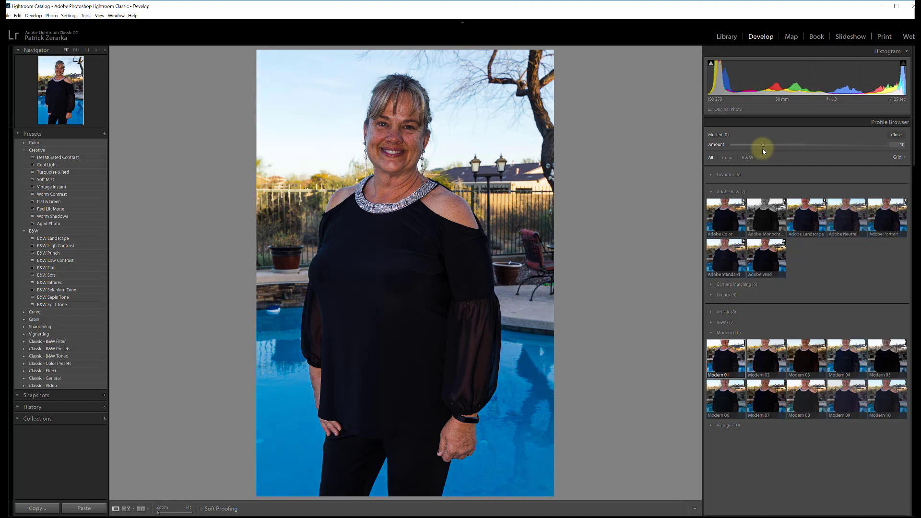
mouse_move(763, 149)
left_mouse_down()
mouse_move(744, 149)
mouse_move(776, 149)
mouse_move(758, 151)
left_mouse_up()
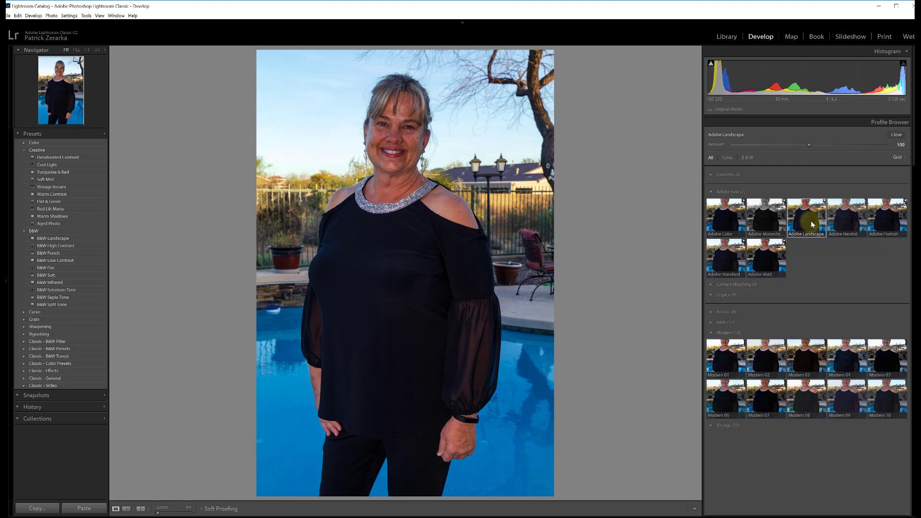
left_click(811, 222)
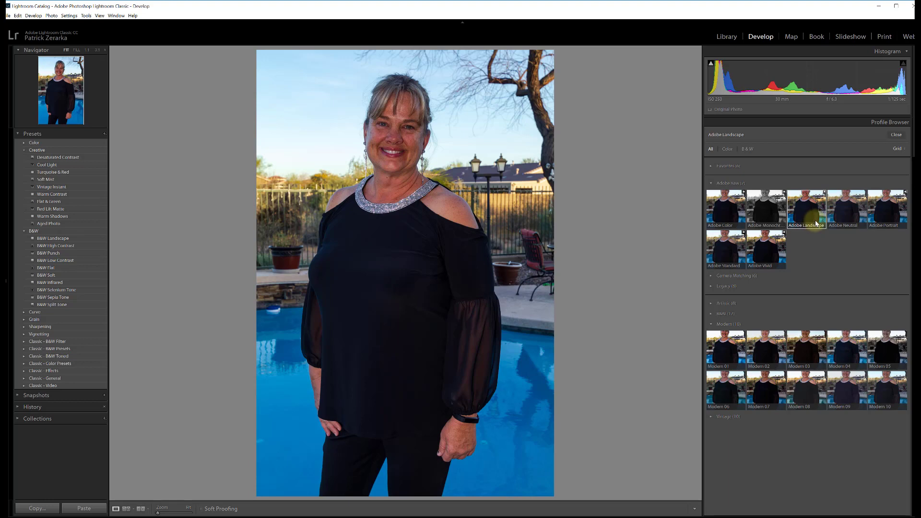
double_click(815, 222)
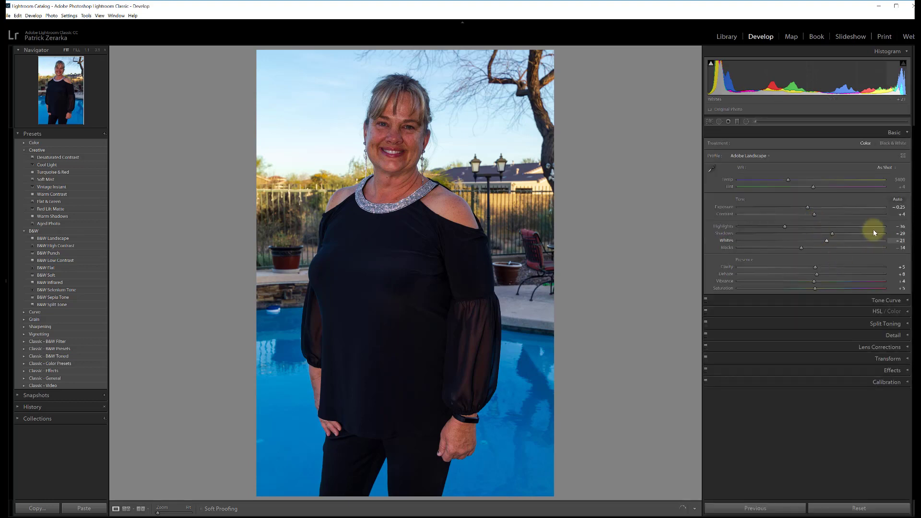
- Try the Modern 02 profile with the Amount lowered to 47, restore Adobe Landscape and close the Profile Browser
left_click(902, 157)
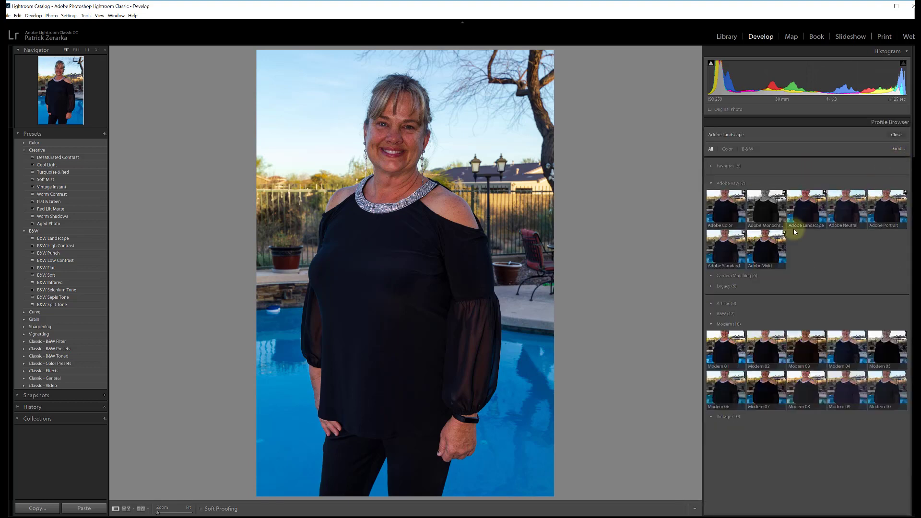
left_click(780, 347)
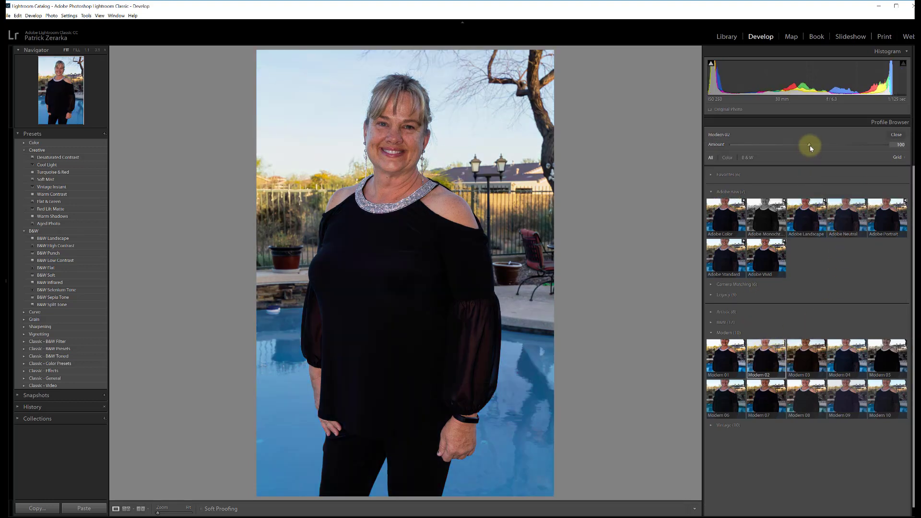
left_click_drag(828, 146, 770, 152)
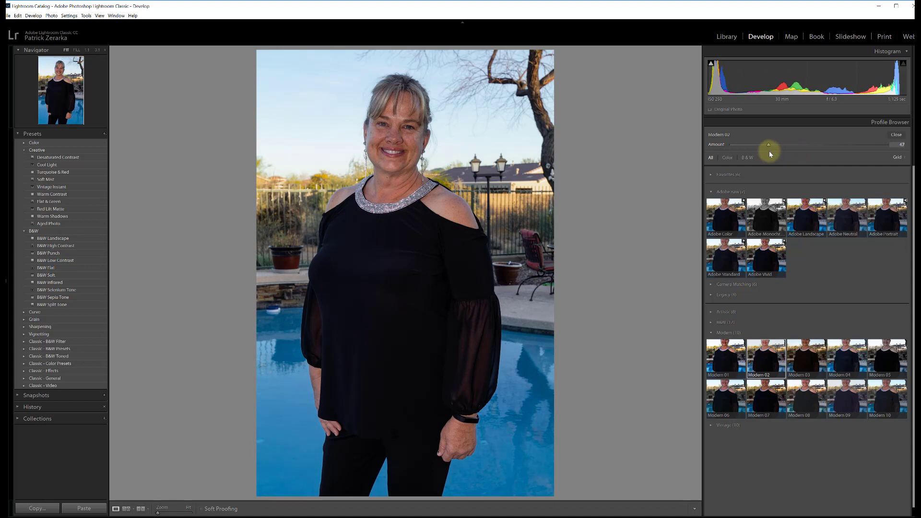
left_click(808, 209)
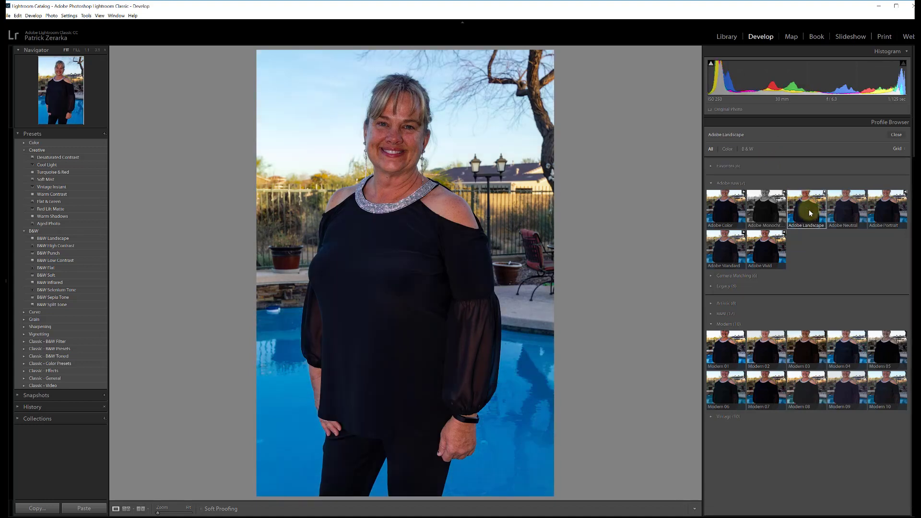
left_click(897, 135)
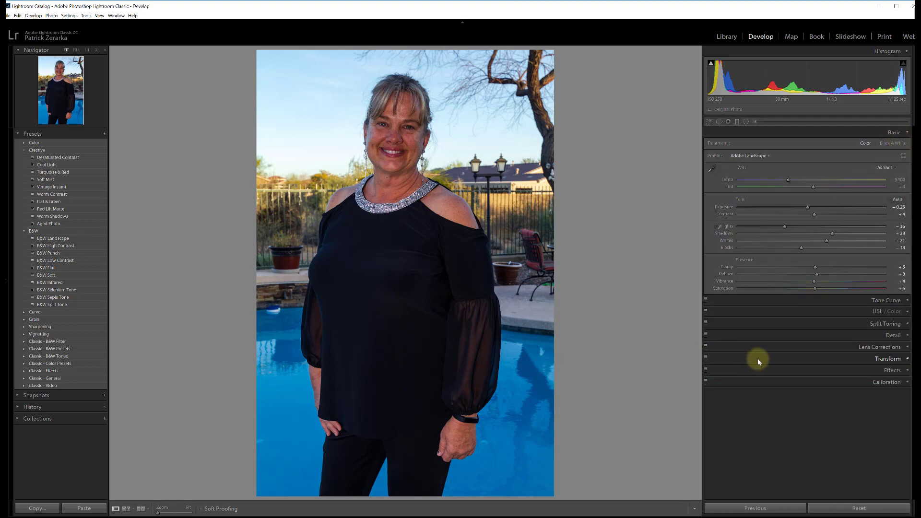